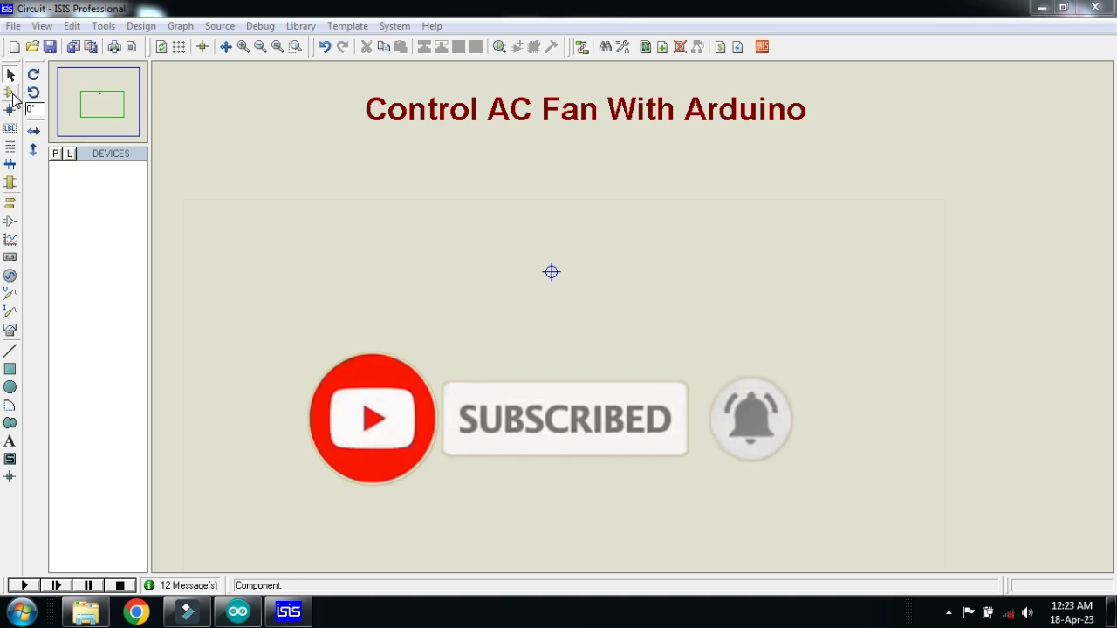
- Add SIMULINO UNO from the Arduino category and ALTERNATOR by keyword search to the device list
{"action": "left_click", "coordinate": [55, 153]}
{"action": "left_click", "coordinate": [189, 206]}
{"action": "double_click", "coordinate": [342, 161]}
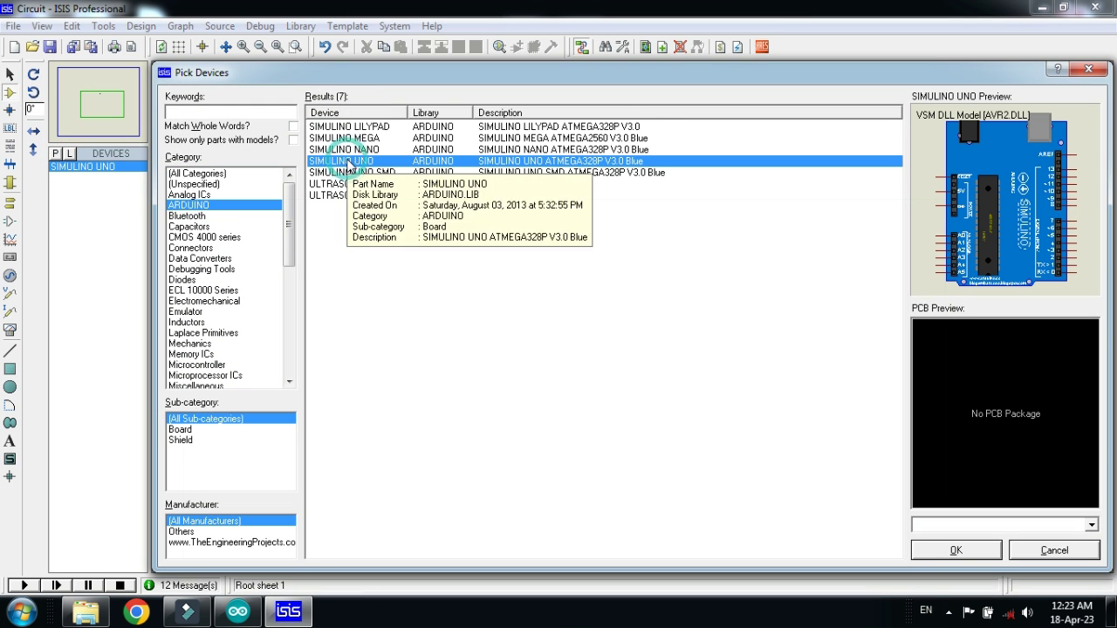
{"action": "left_click", "coordinate": [210, 113]}
{"action": "type", "text": "alter"}
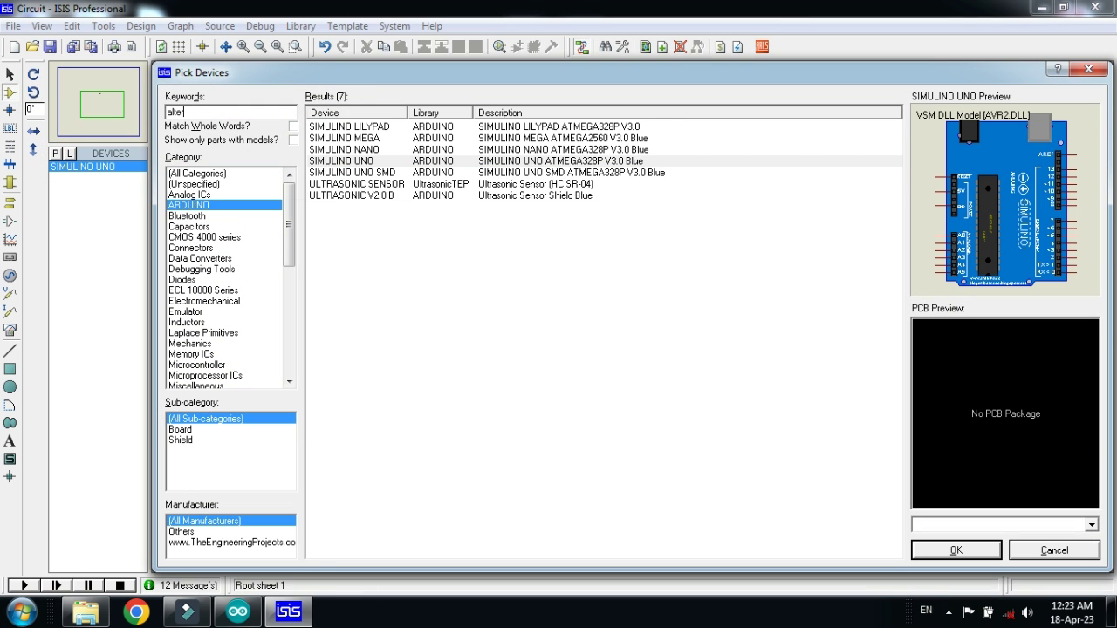
{"action": "type", "text": "n"}
{"action": "double_click", "coordinate": [355, 129]}
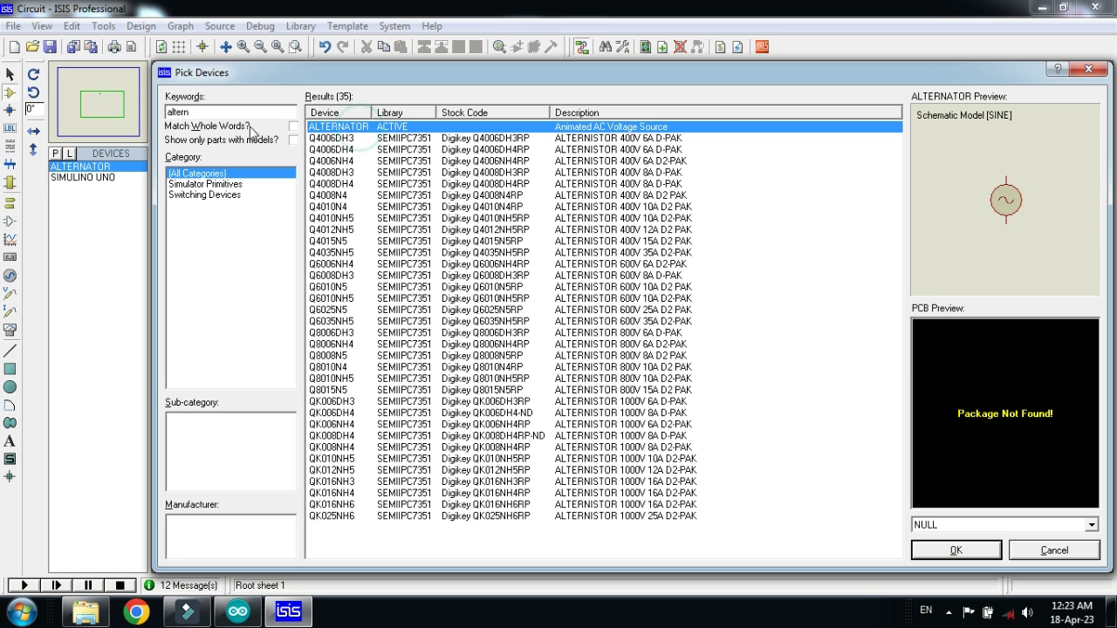
- Search for and add the RELAY and BUTTON parts to the device list
{"action": "double_click", "coordinate": [178, 112]}
{"action": "type", "text": "rela"}
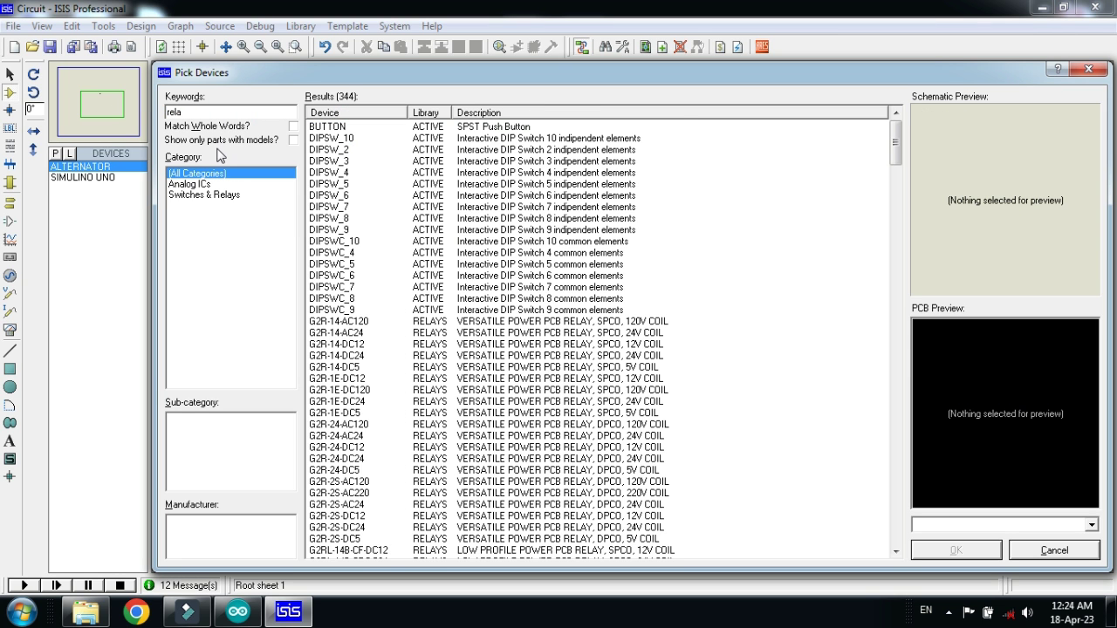
{"action": "type", "text": "y"}
{"action": "double_click", "coordinate": [345, 368]}
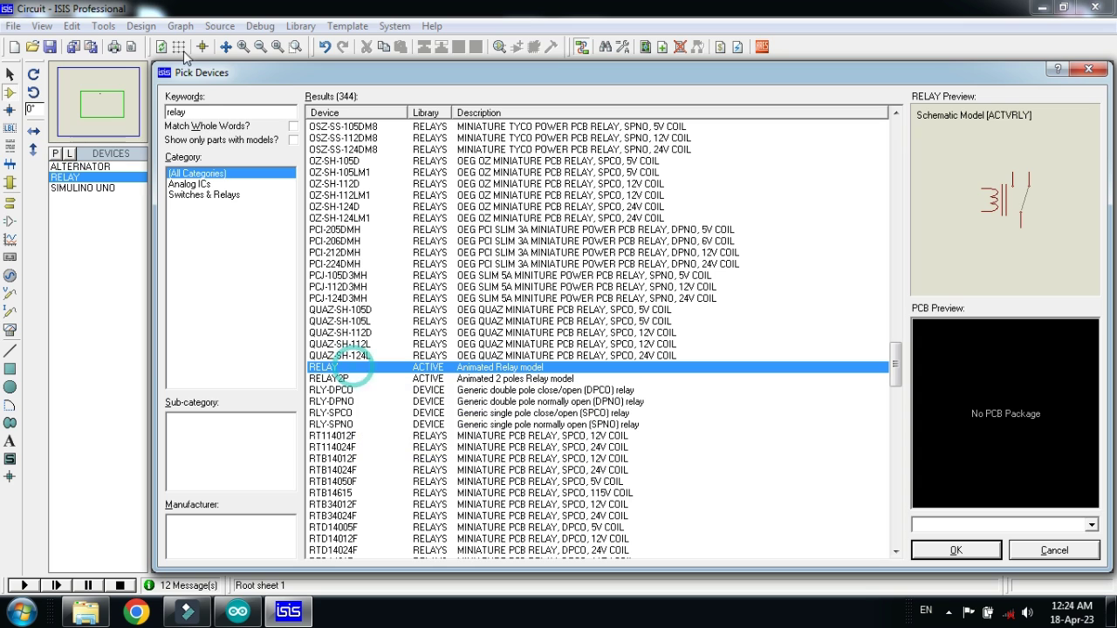
{"action": "type", "text": "butto"}
{"action": "left_click", "coordinate": [336, 128]}
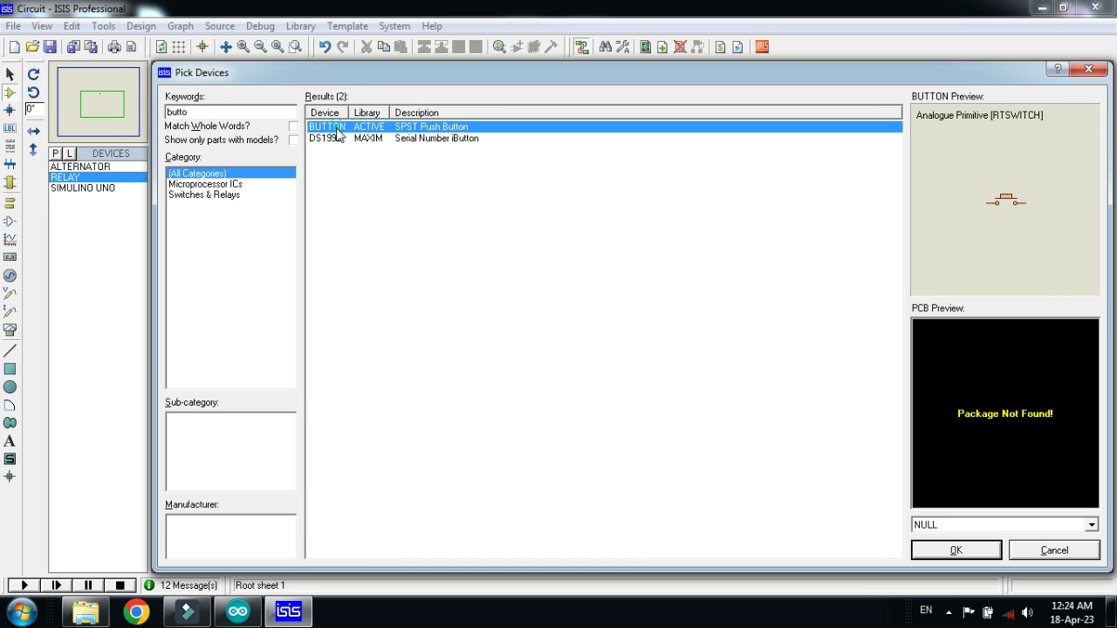
{"action": "double_click", "coordinate": [420, 131]}
- Place the Simulino Uno, relay RL1 and the alternator left to right on the sheet
{"action": "left_click", "coordinate": [965, 556]}
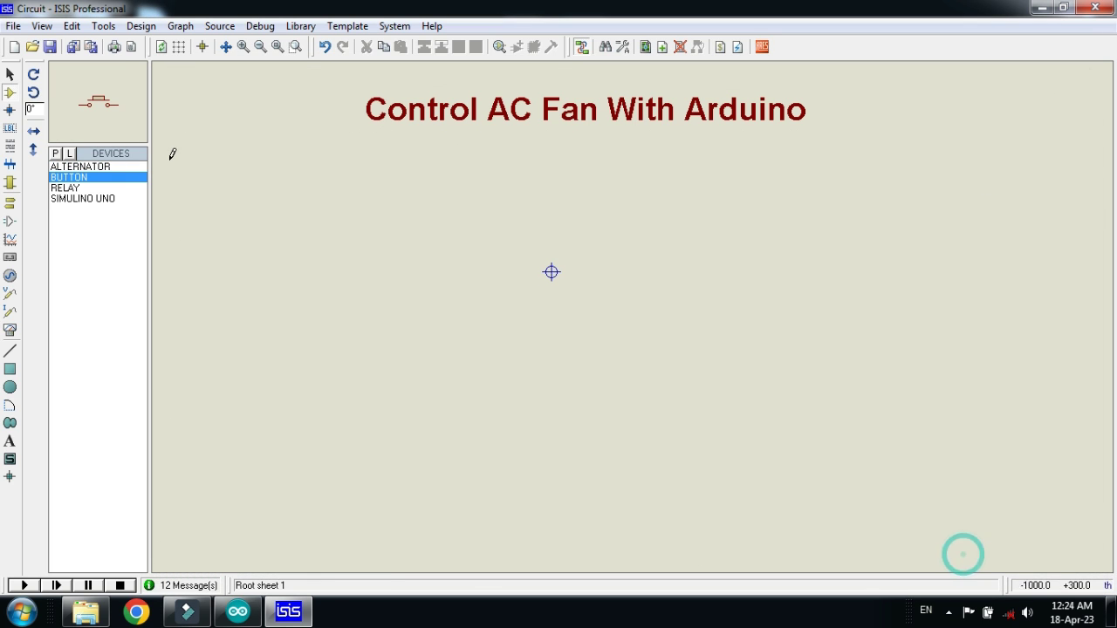
{"action": "left_click", "coordinate": [82, 198]}
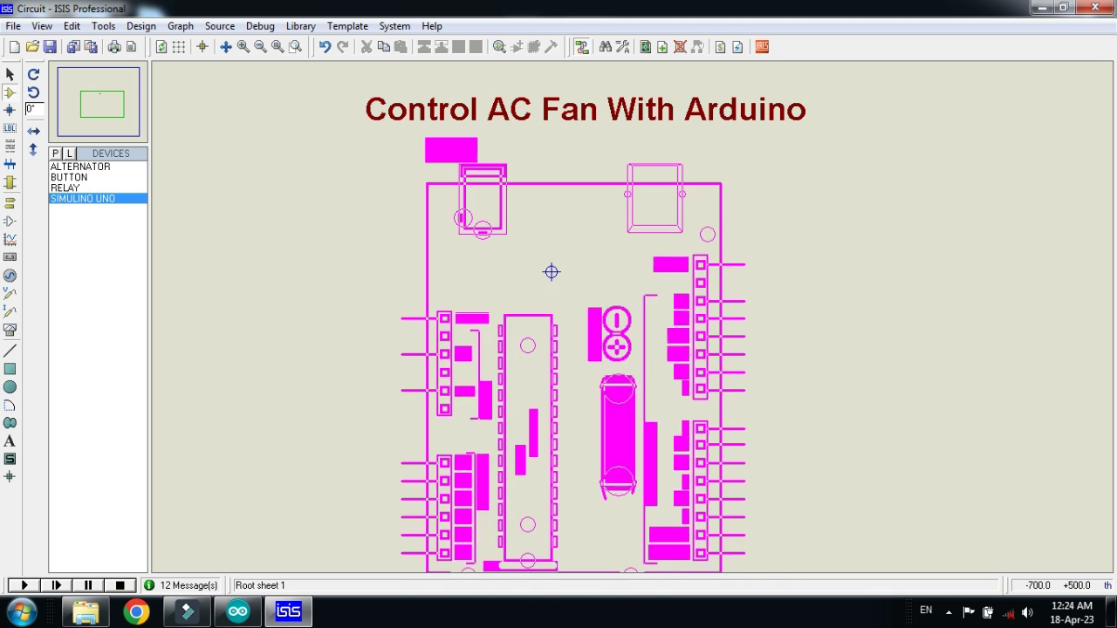
{"action": "left_click", "coordinate": [552, 269]}
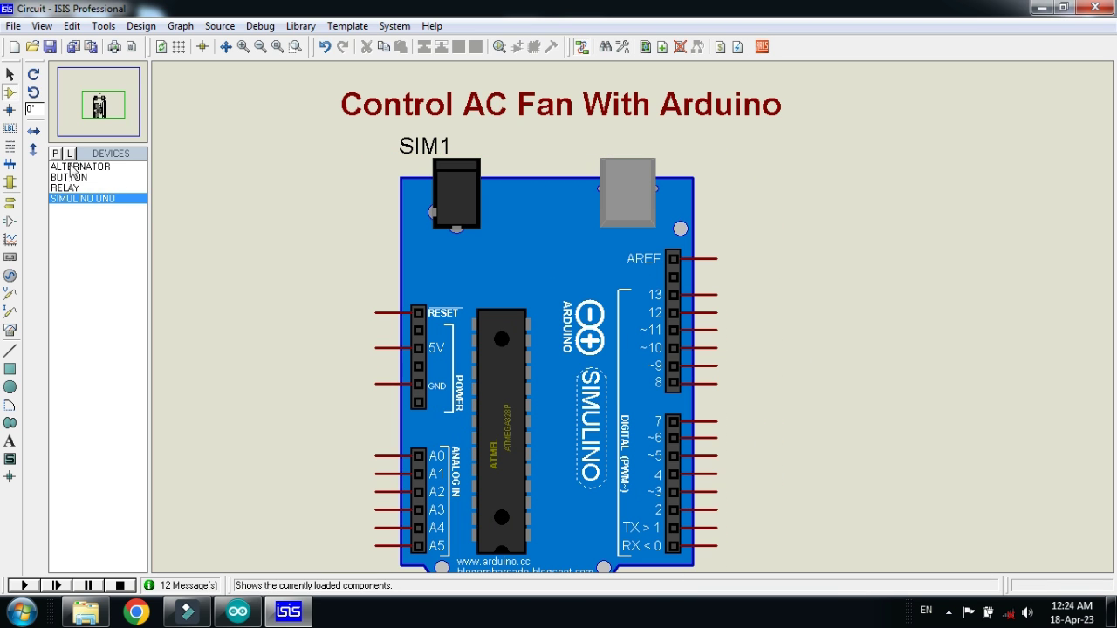
{"action": "left_click", "coordinate": [64, 187]}
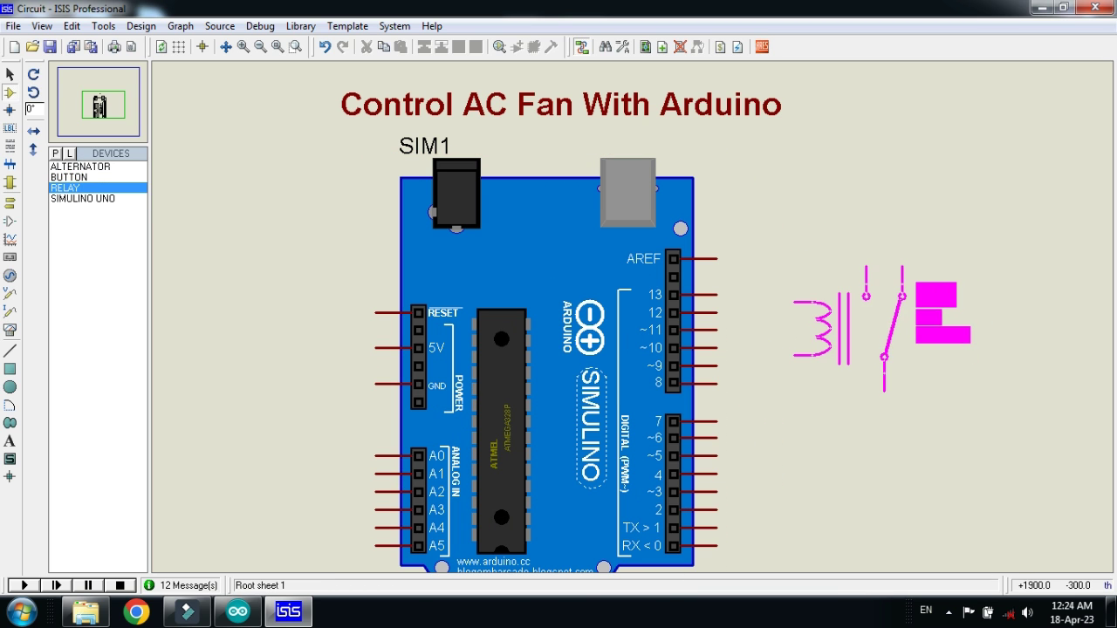
{"action": "left_click", "coordinate": [829, 314]}
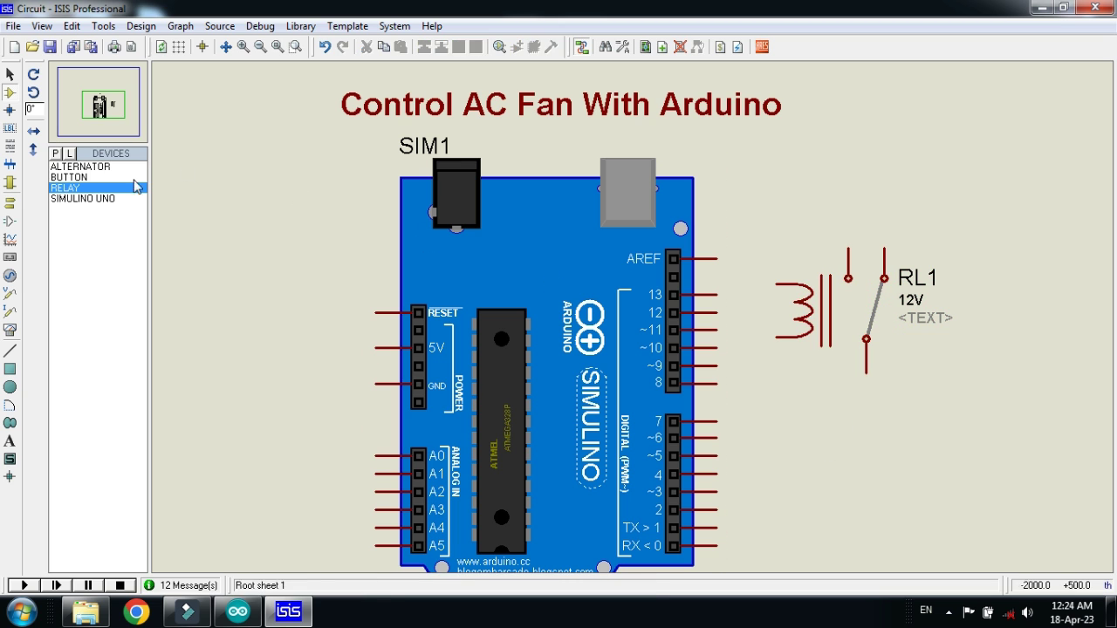
{"action": "left_click", "coordinate": [70, 167]}
{"action": "left_click", "coordinate": [992, 338]}
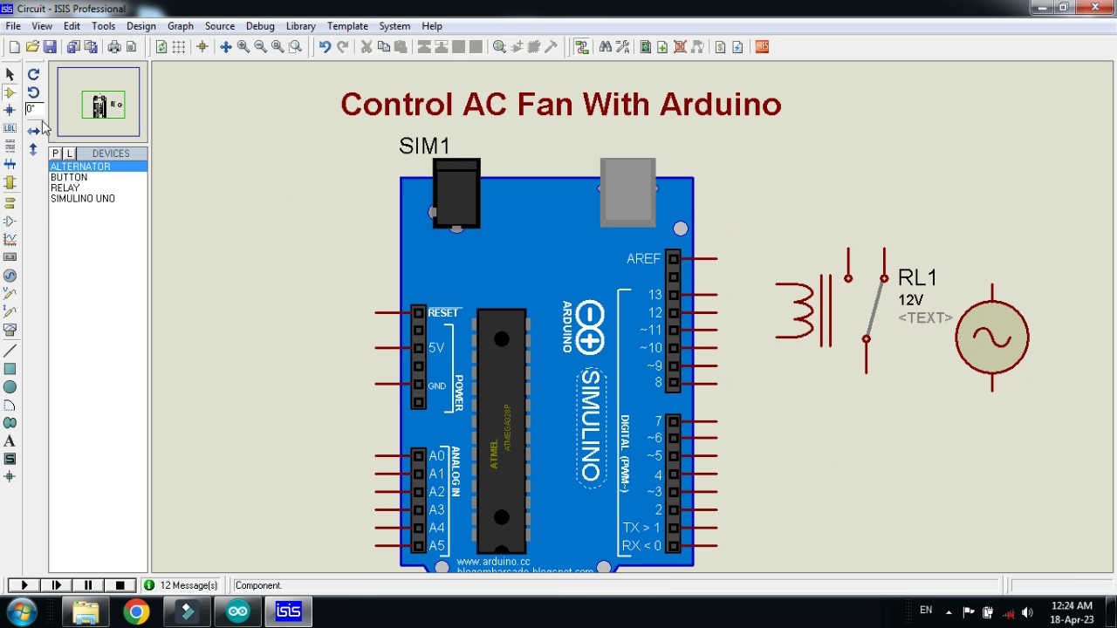
{"action": "left_click", "coordinate": [56, 154]}
{"action": "type", "text": "fan"}
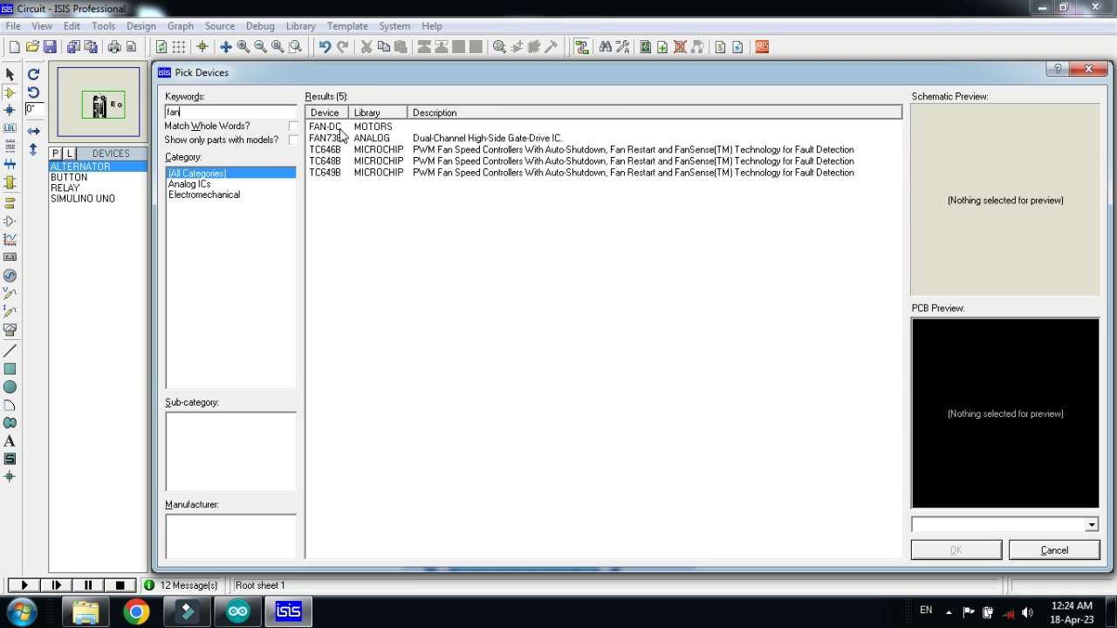
- After previewing FAN-DC and FAN7385, pick the simple DC MOTOR and position it below relay RL1
{"action": "left_click", "coordinate": [324, 127]}
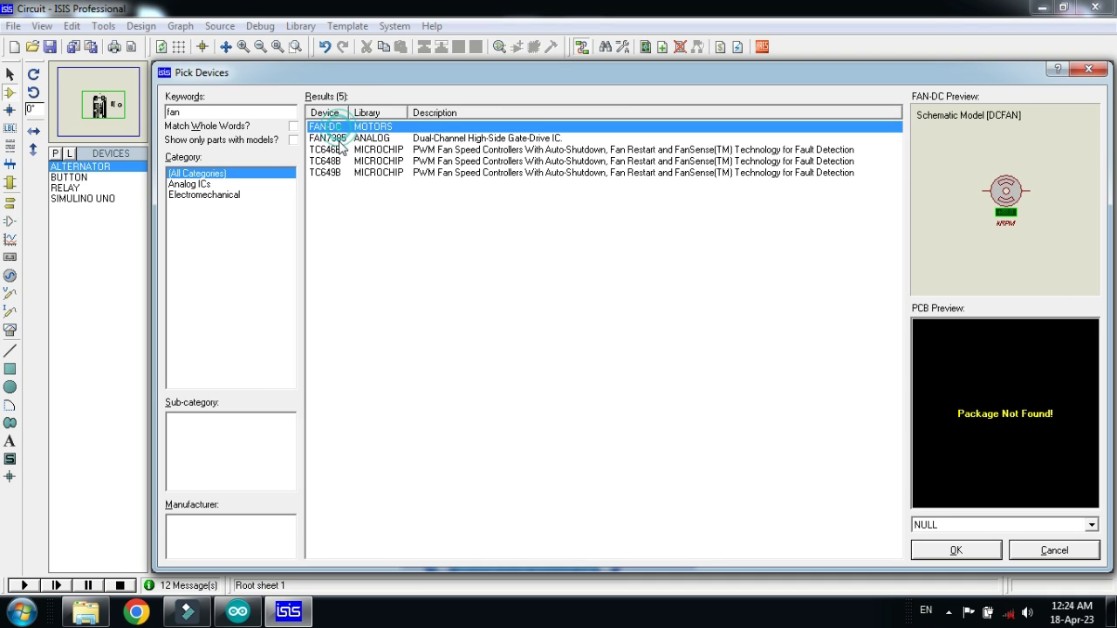
{"action": "left_click", "coordinate": [268, 121]}
{"action": "type", "text": "motor"}
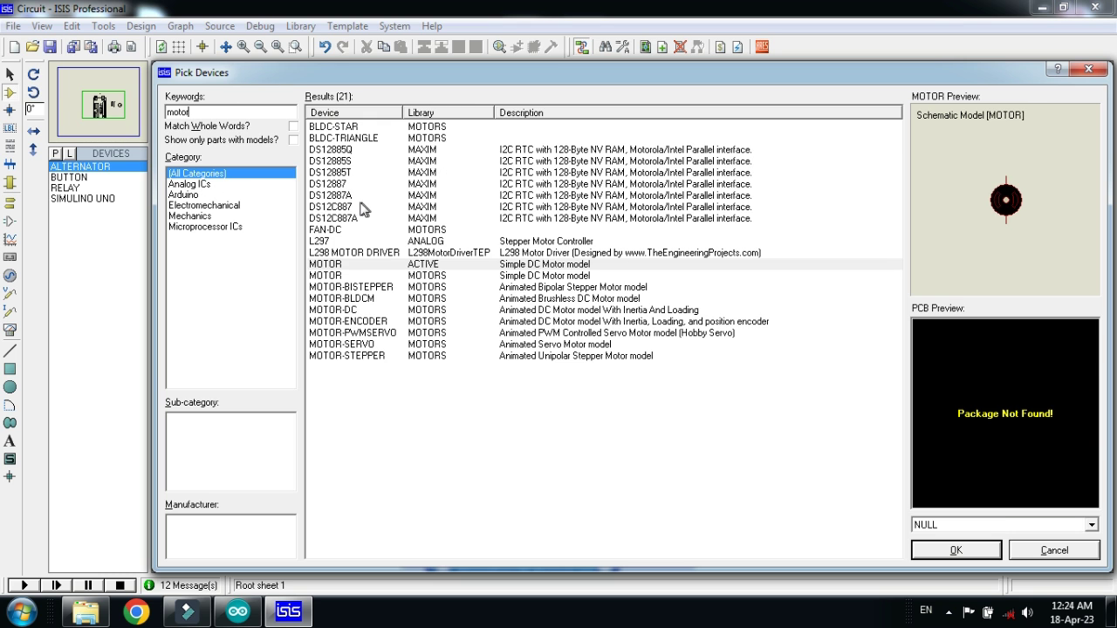
{"action": "double_click", "coordinate": [340, 265]}
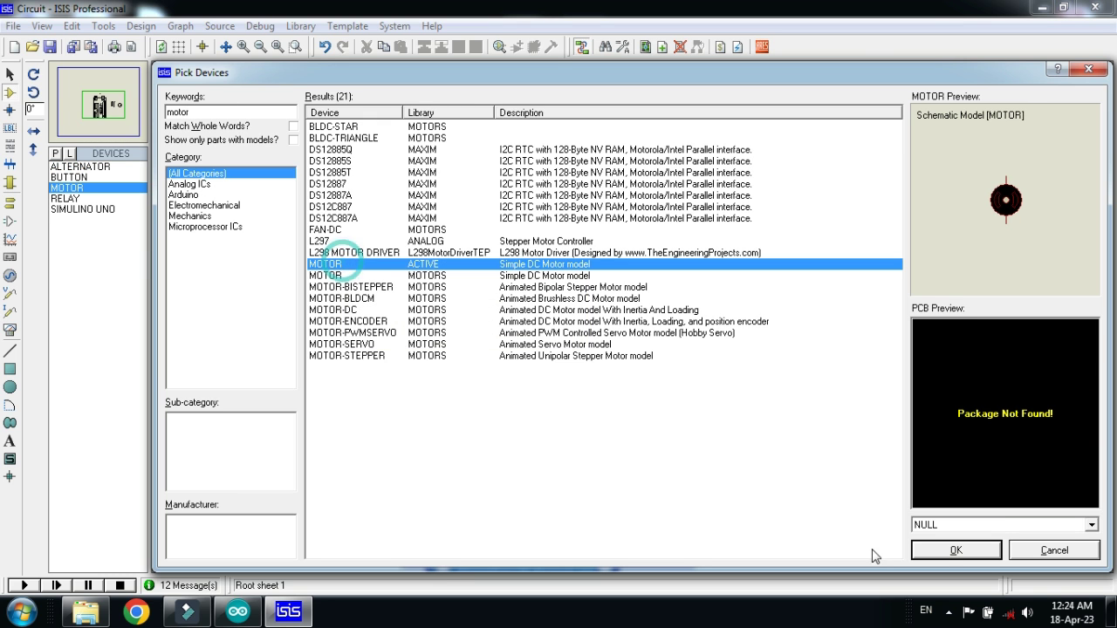
{"action": "left_click", "coordinate": [957, 550]}
{"action": "left_click", "coordinate": [810, 409]}
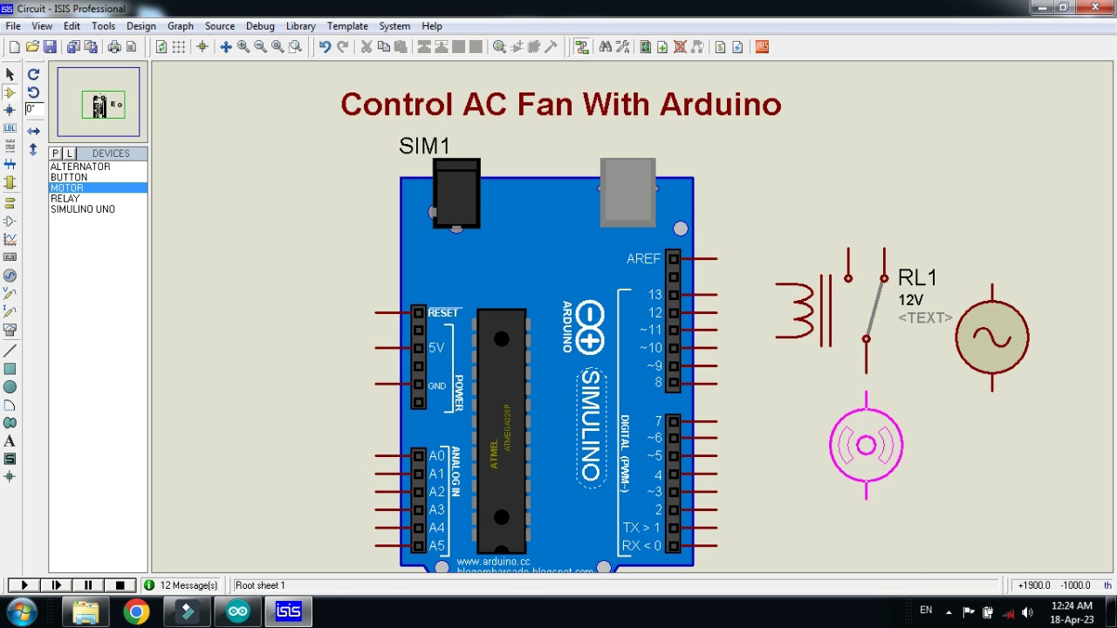
- Wire the motor to the relay, the relay contact to the AC source, and the source back to the motor
{"action": "left_click", "coordinate": [866, 447]}
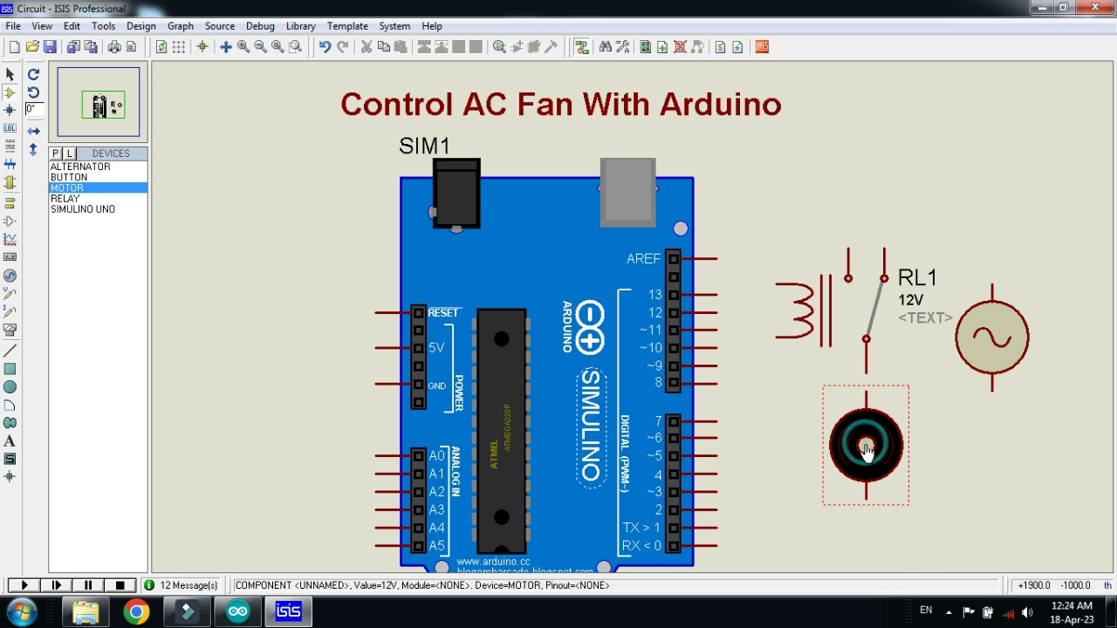
{"action": "left_click", "coordinate": [865, 391]}
{"action": "left_click", "coordinate": [865, 338]}
{"action": "left_click", "coordinate": [849, 250]}
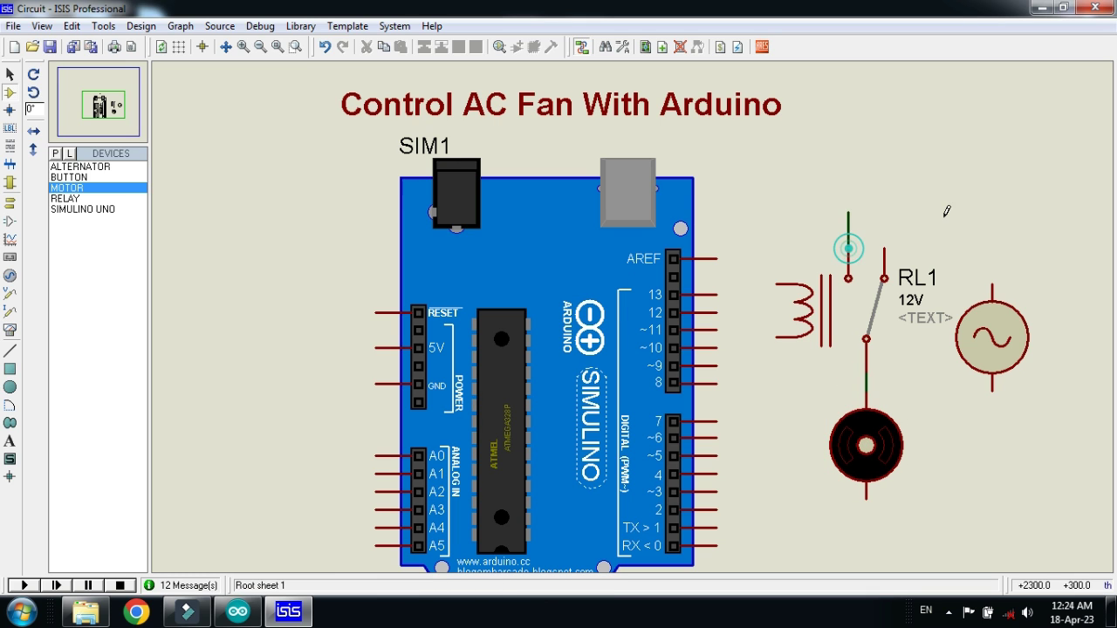
{"action": "left_click", "coordinate": [993, 278]}
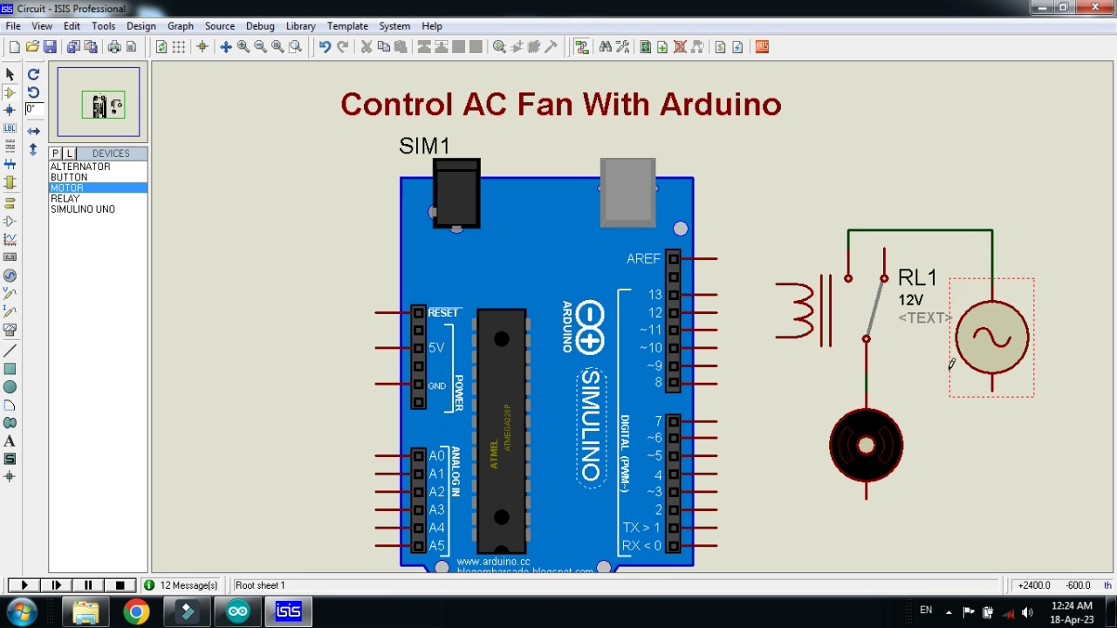
{"action": "left_click", "coordinate": [1005, 426]}
{"action": "left_click", "coordinate": [992, 392]}
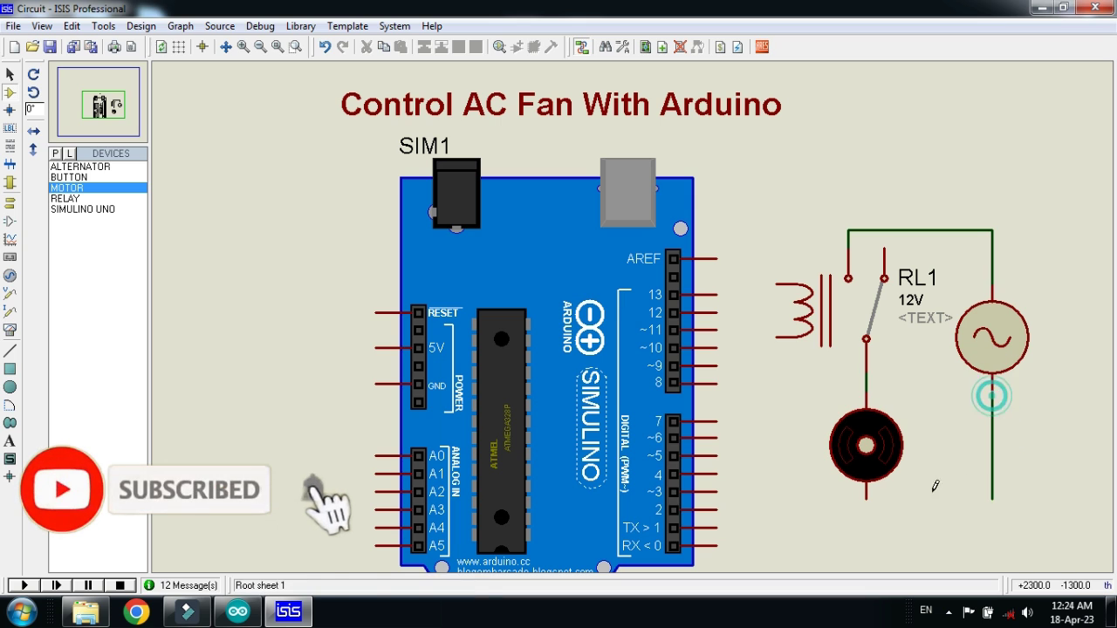
{"action": "left_click", "coordinate": [871, 507]}
- Place GROUND terminals under the motor-source wire and left of the relay coil
{"action": "left_click", "coordinate": [10, 203]}
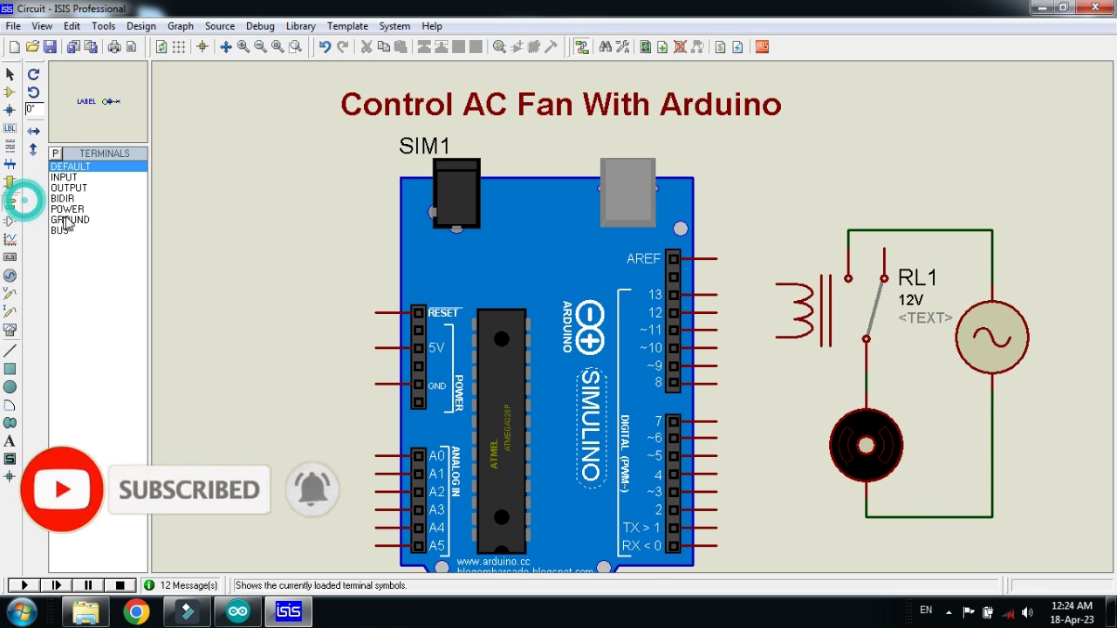
{"action": "left_click", "coordinate": [70, 220]}
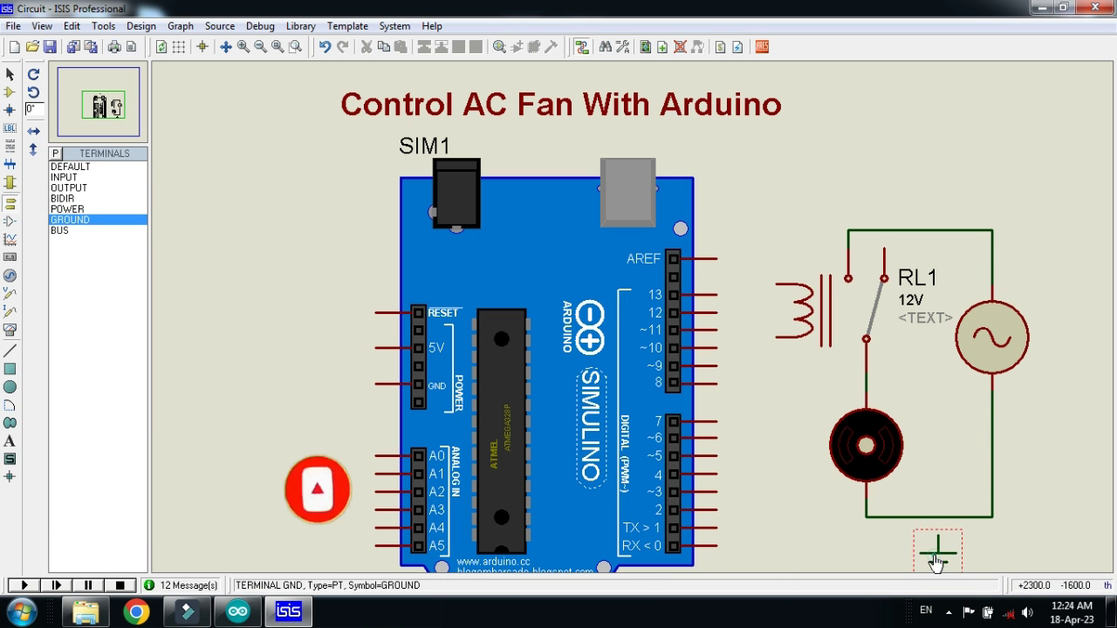
{"action": "left_click", "coordinate": [939, 519]}
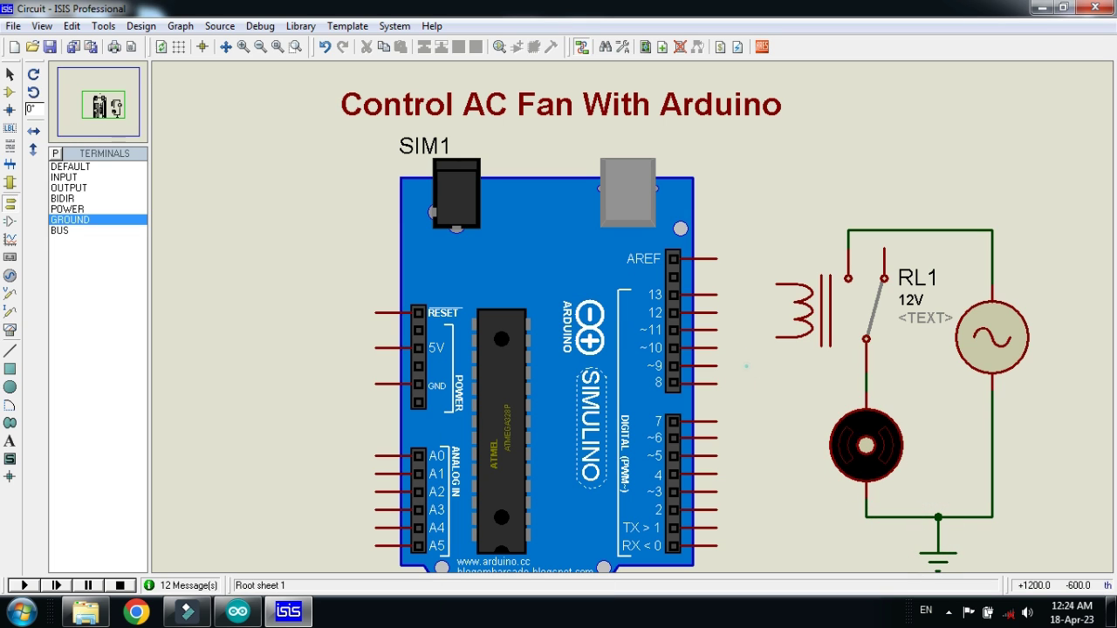
{"action": "left_click_drag", "start_coordinate": [776, 371], "coordinate": [758, 371]}
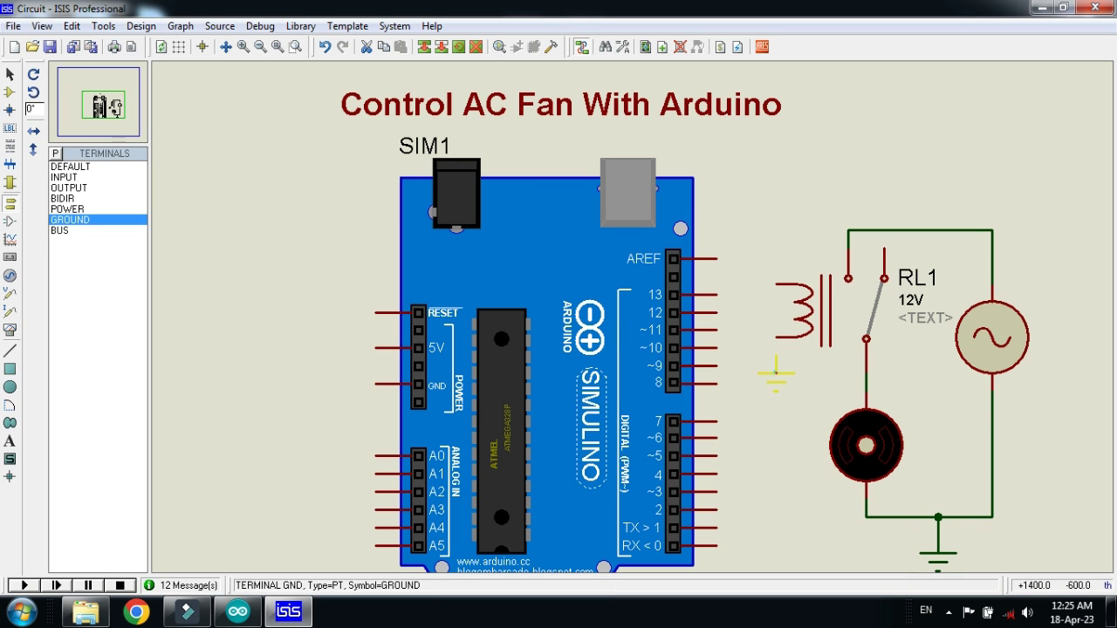
- Wire the relay coil's lower pin to ground and its top pin to Arduino pin 13, then lower the AC source slightly
{"action": "left_click", "coordinate": [775, 336]}
{"action": "left_click", "coordinate": [757, 356]}
{"action": "left_click", "coordinate": [742, 291]}
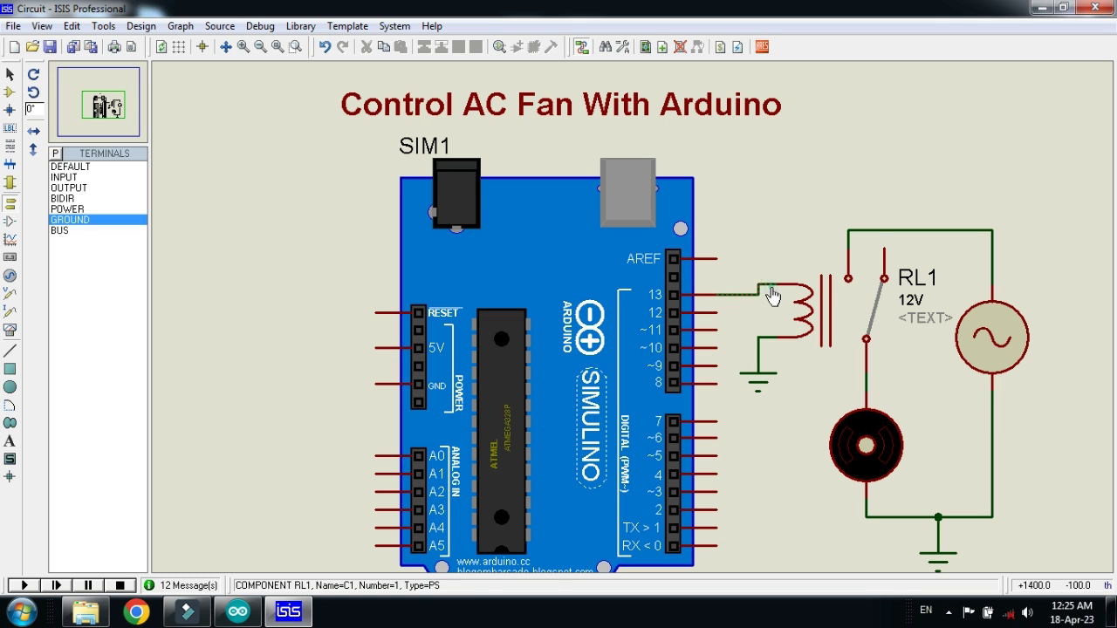
{"action": "left_click", "coordinate": [776, 284]}
{"action": "left_click_drag", "start_coordinate": [1008, 350], "coordinate": [999, 401]}
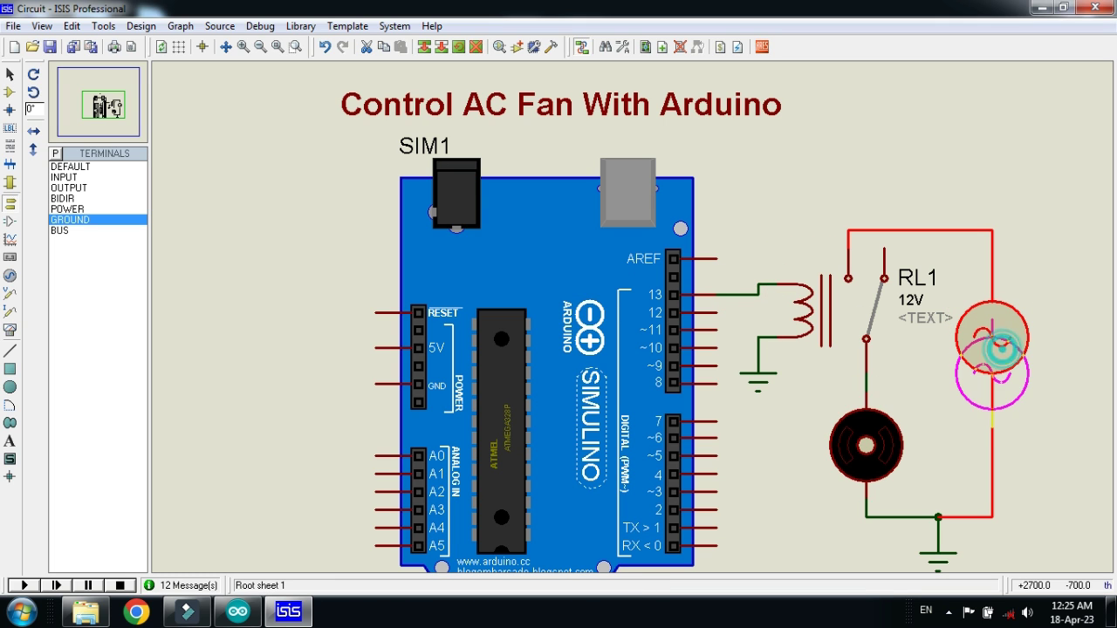
- Give the alternator the reference 220V and an amplitude of 220V in its properties
{"action": "right_click", "coordinate": [983, 388]}
{"action": "left_click", "coordinate": [842, 221]}
{"action": "type", "text": "220V"}
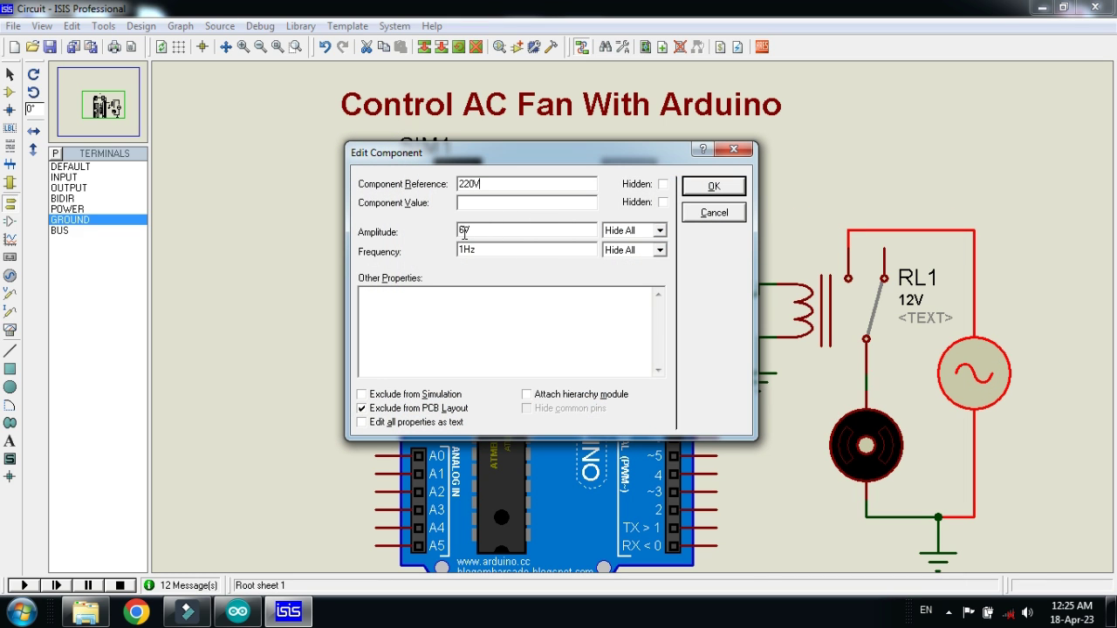
{"action": "double_click", "coordinate": [465, 231]}
- Apply the 220V source settings, then connect a ground terminal to GND and power to 5V
{"action": "left_click", "coordinate": [713, 186]}
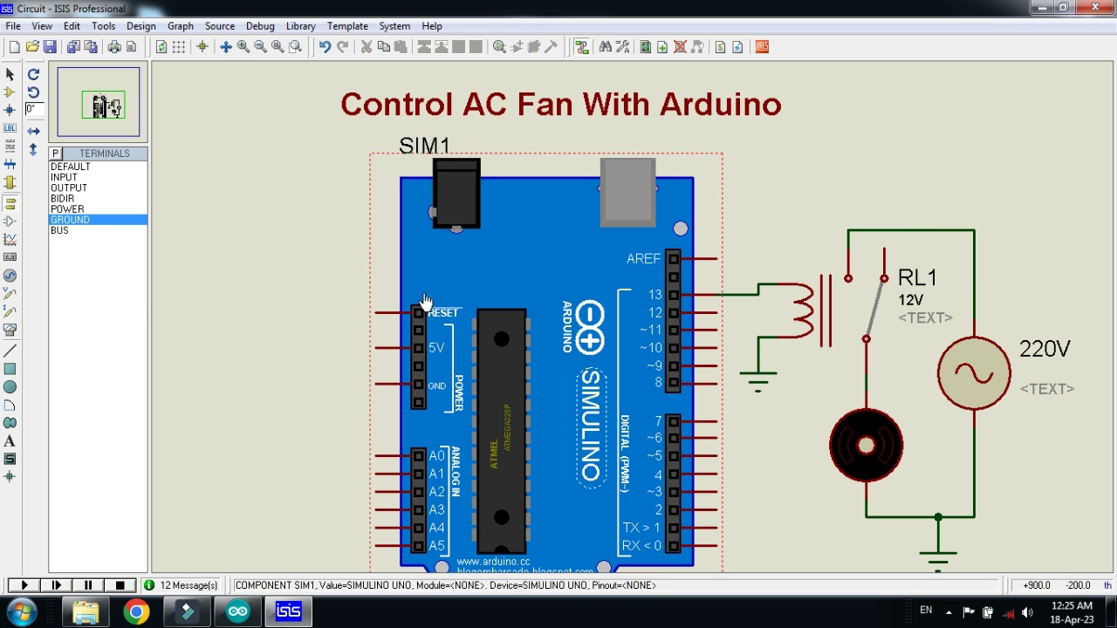
{"action": "left_click", "coordinate": [257, 372]}
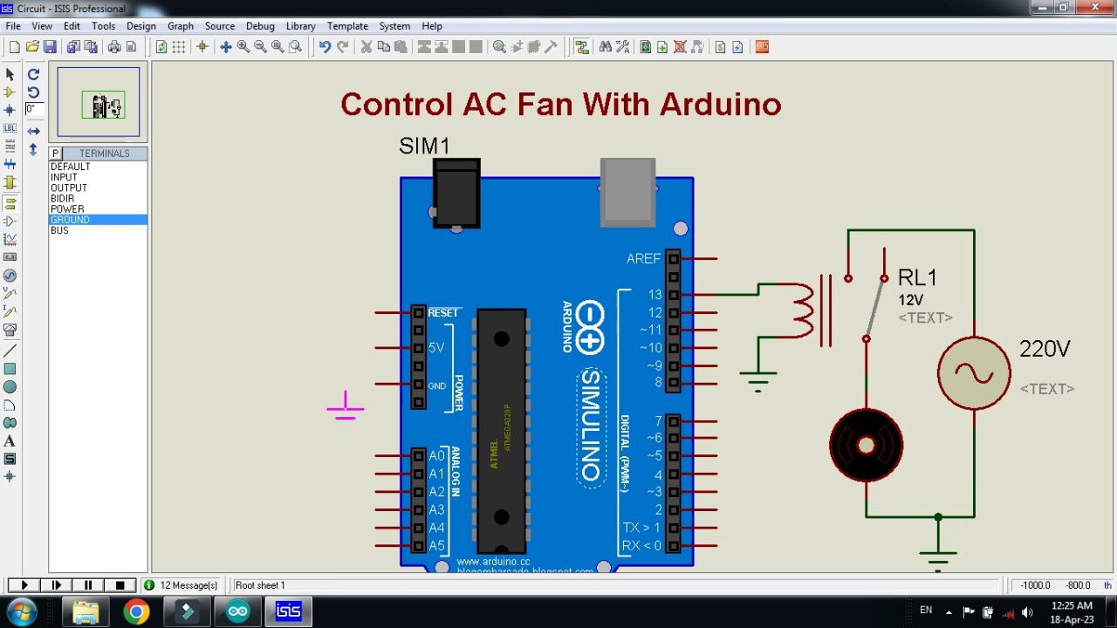
{"action": "left_click", "coordinate": [346, 397]}
{"action": "left_click", "coordinate": [67, 210]}
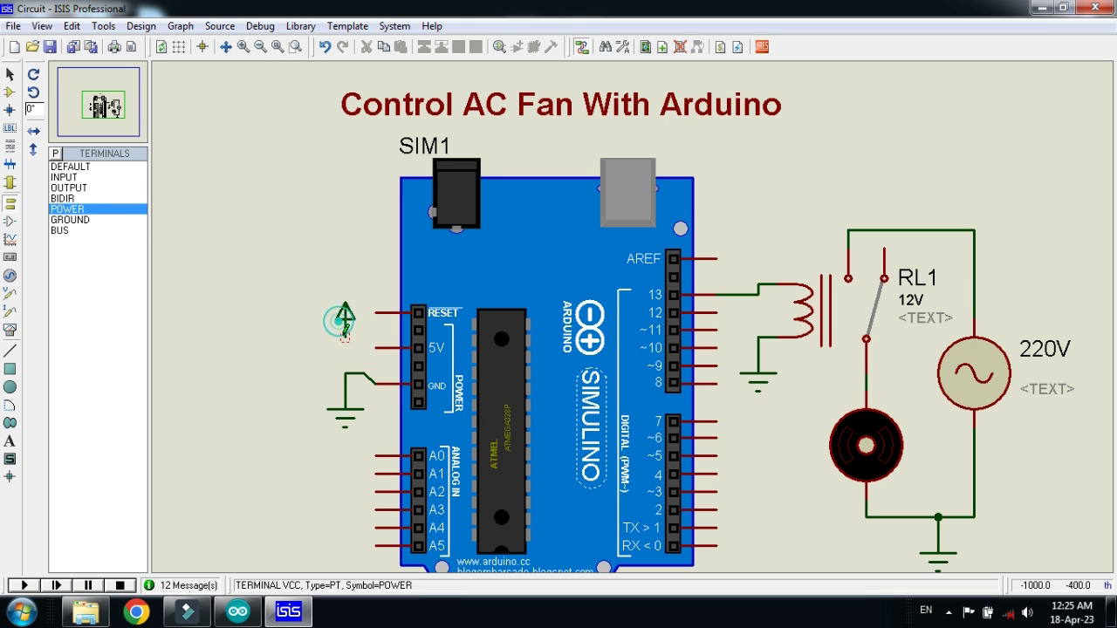
{"action": "left_click", "coordinate": [345, 339]}
- Place a push button left of pin A0, wire it to A0, and ground its other terminal
{"action": "left_click", "coordinate": [12, 91]}
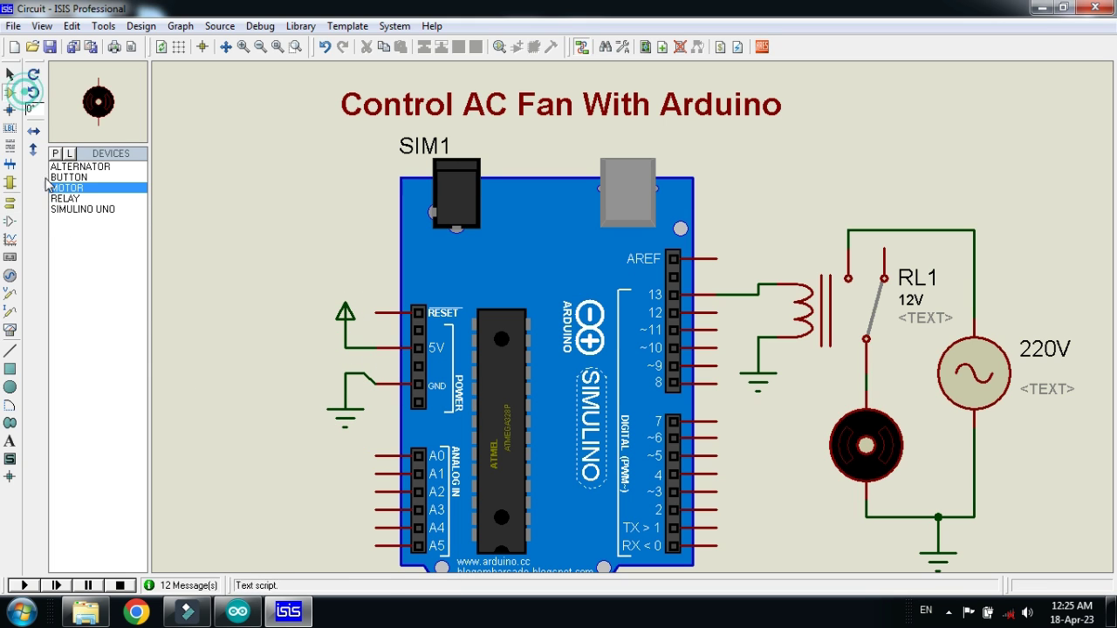
{"action": "left_click", "coordinate": [68, 178]}
{"action": "left_click", "coordinate": [266, 465]}
{"action": "left_click", "coordinate": [277, 464]}
{"action": "left_click", "coordinate": [375, 455]}
{"action": "left_click", "coordinate": [9, 203]}
{"action": "left_click", "coordinate": [68, 220]}
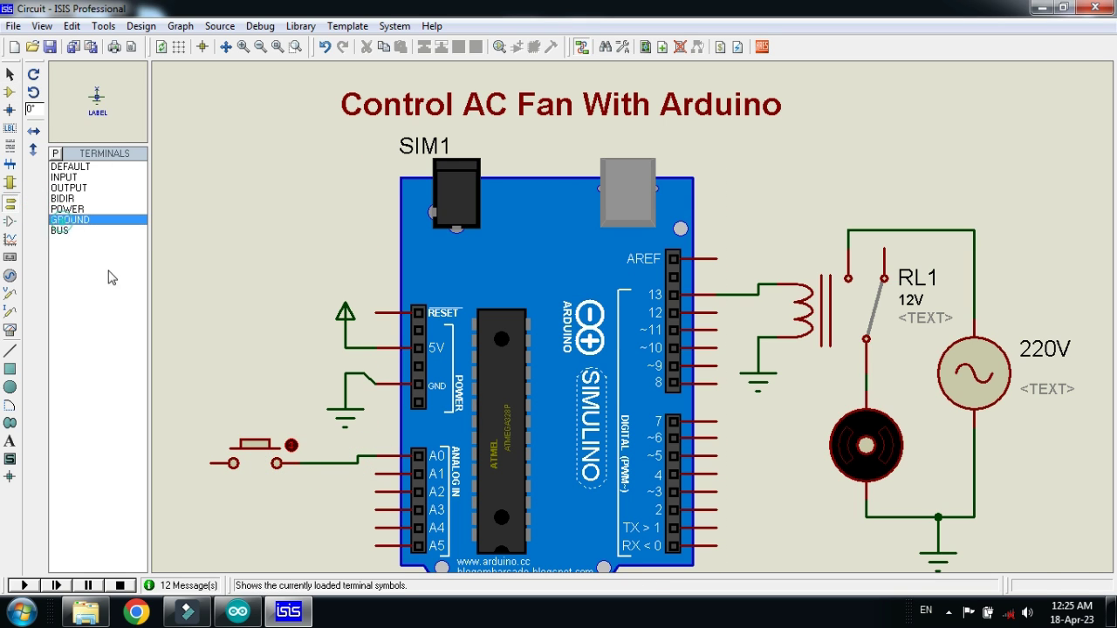
{"action": "left_click", "coordinate": [182, 482]}
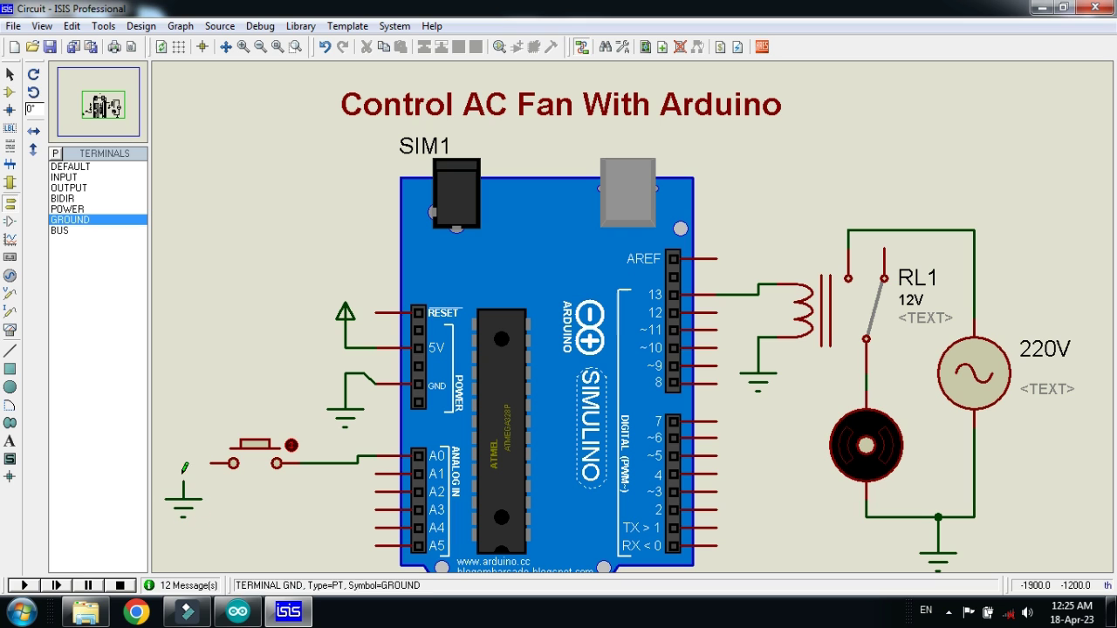
{"action": "left_click", "coordinate": [211, 463]}
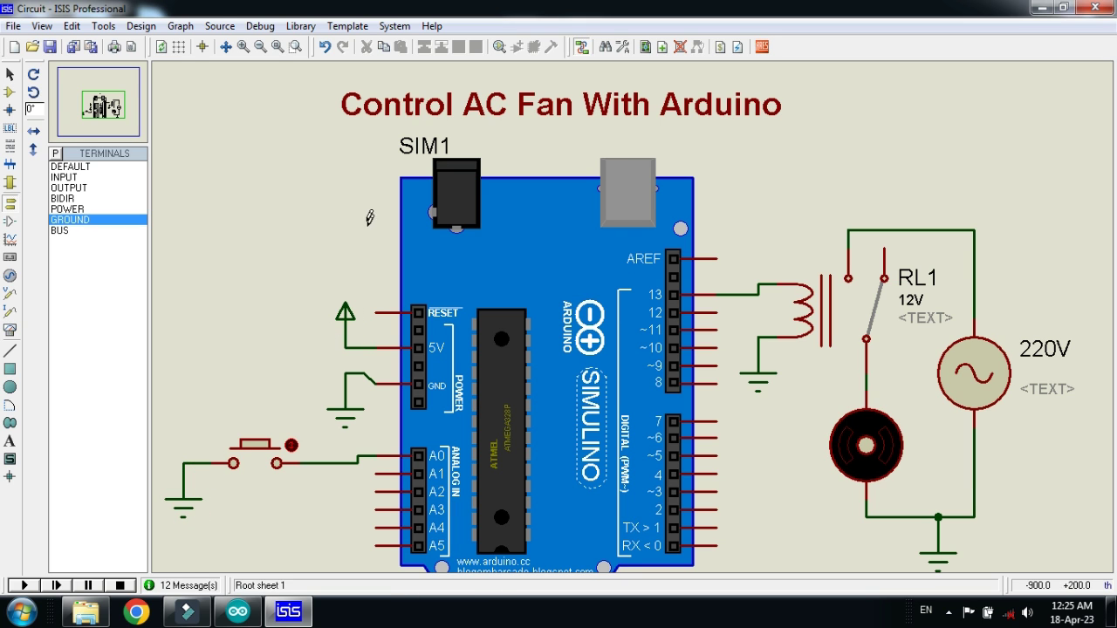
- Zoom to fit the whole circuit in view and save the design
{"action": "key", "text": "F7"}
{"action": "left_click", "coordinate": [294, 47]}
{"action": "left_click_drag", "start_coordinate": [299, 152], "coordinate": [928, 506]}
{"action": "left_click", "coordinate": [50, 46]}
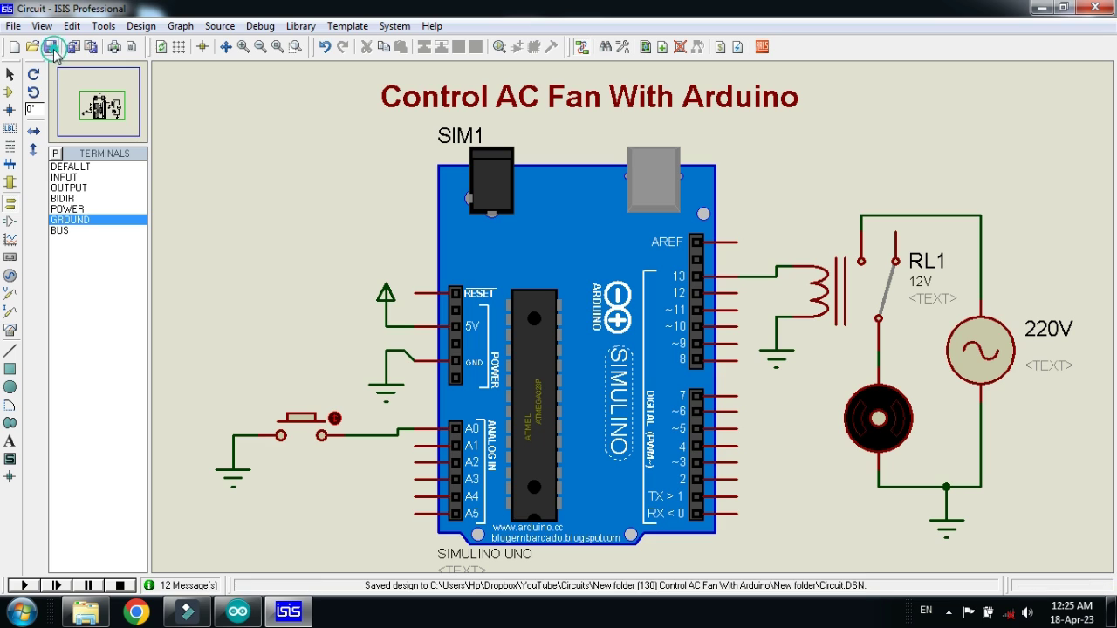
{"action": "left_click", "coordinate": [11, 74]}
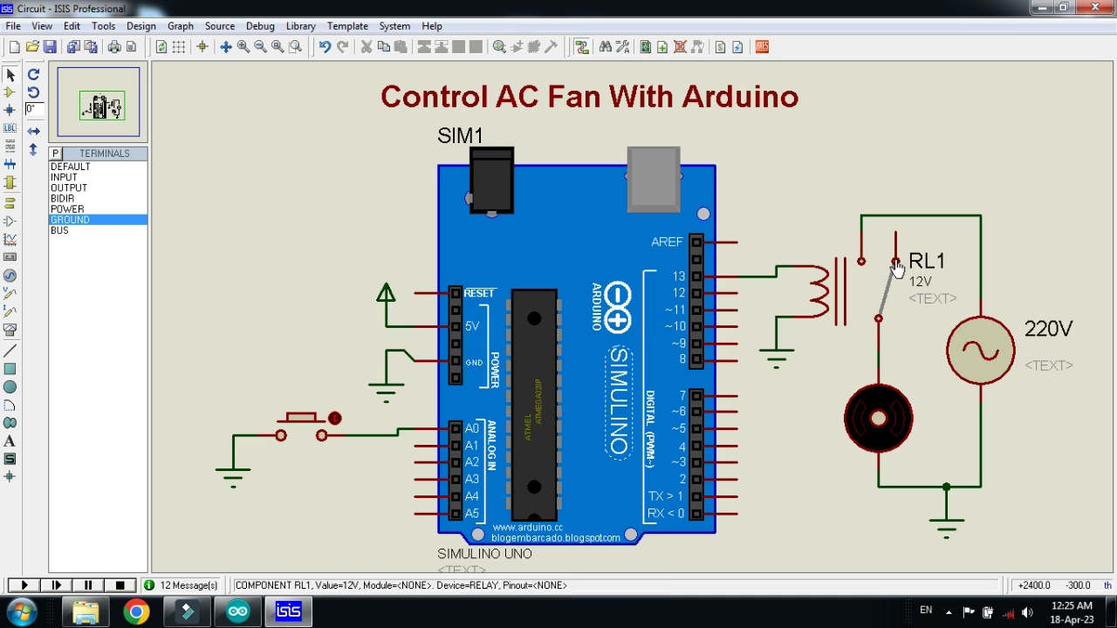
- Name the motor FAN and hide its nominal voltage value
{"action": "double_click", "coordinate": [860, 419]}
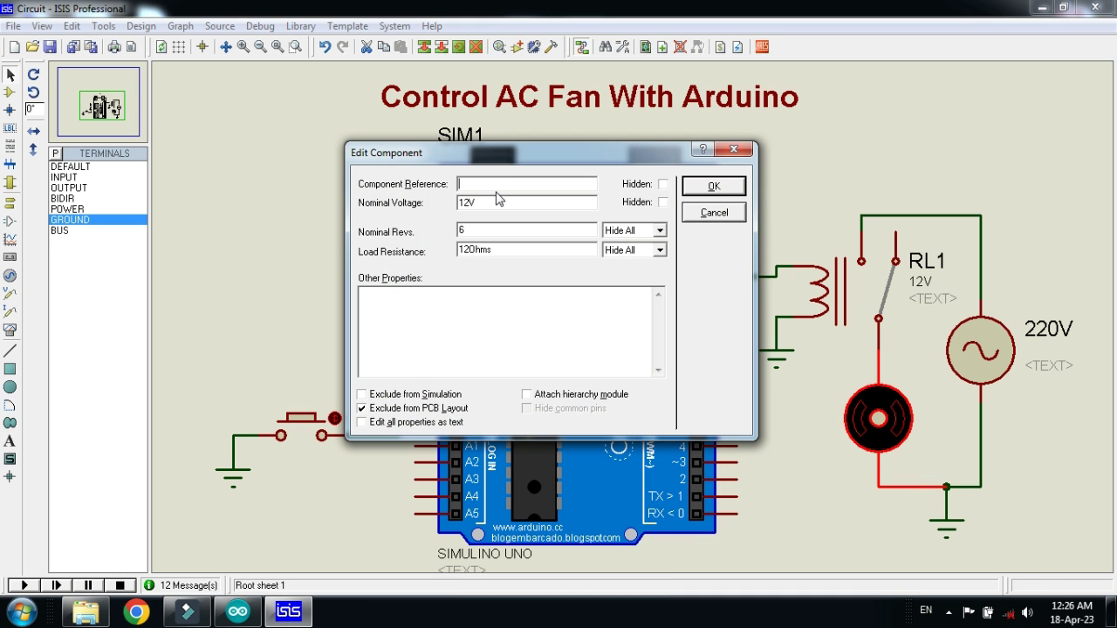
{"action": "type", "text": "FAN"}
{"action": "left_click", "coordinate": [714, 186]}
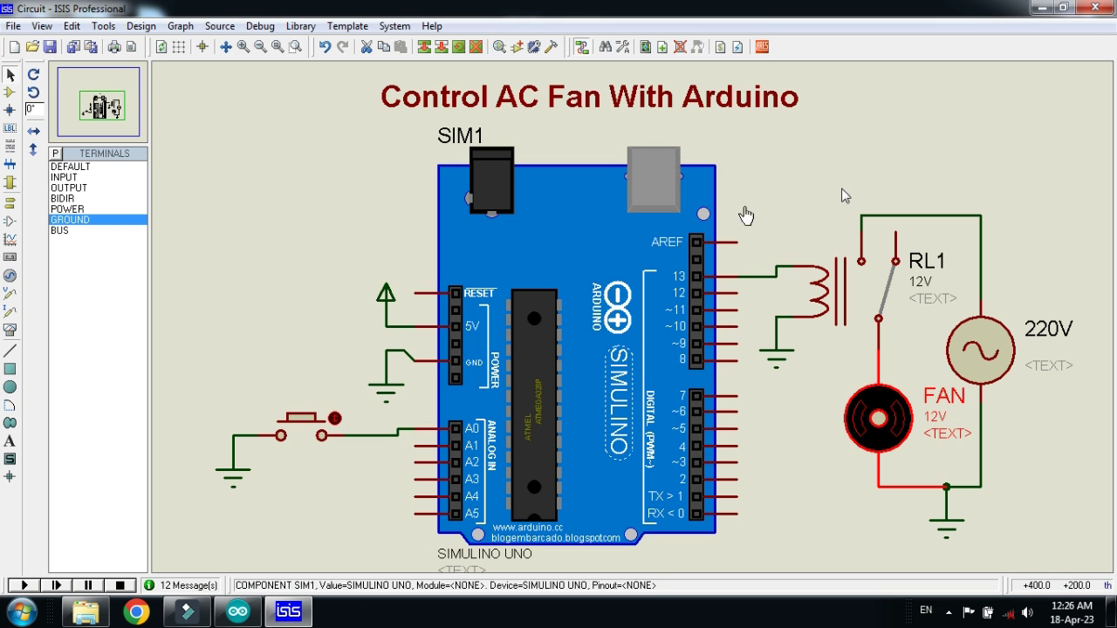
{"action": "double_click", "coordinate": [876, 426]}
{"action": "left_click", "coordinate": [667, 211]}
{"action": "left_click", "coordinate": [710, 186]}
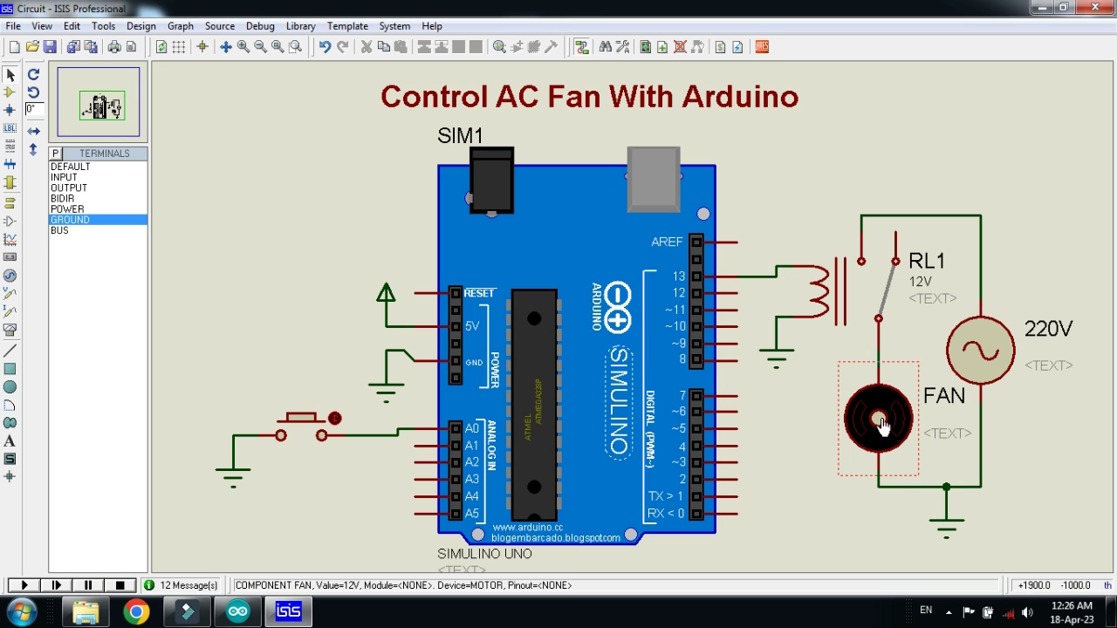
{"action": "left_click", "coordinate": [836, 419]}
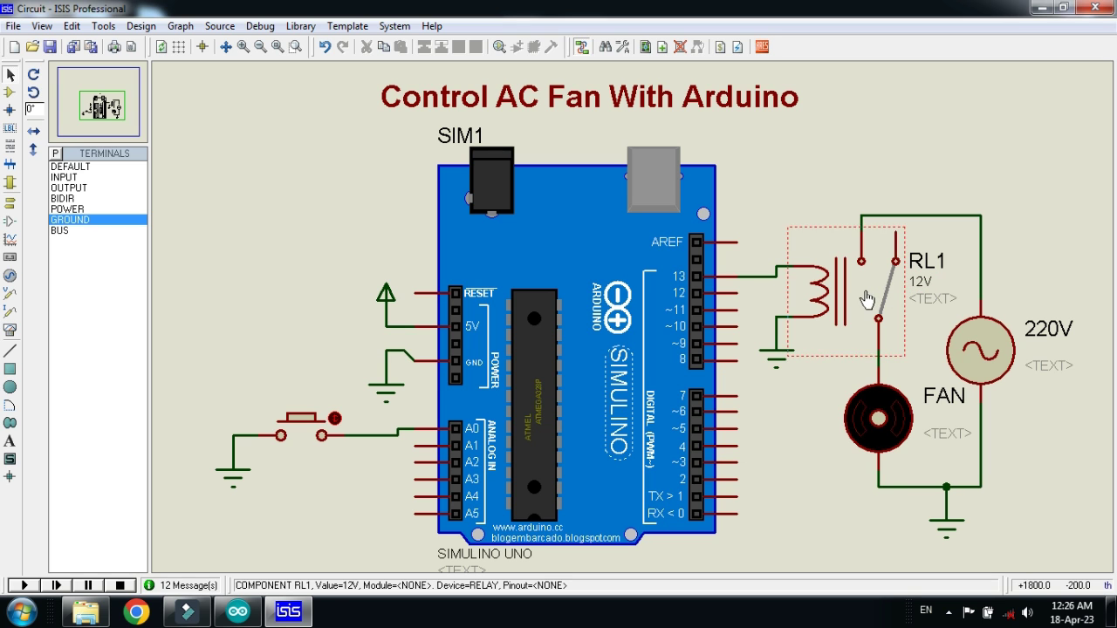
- Change relay RL1's component value from 12V to 5V
{"action": "right_click", "coordinate": [867, 299]}
{"action": "left_click", "coordinate": [882, 154]}
{"action": "type", "text": "5V"}
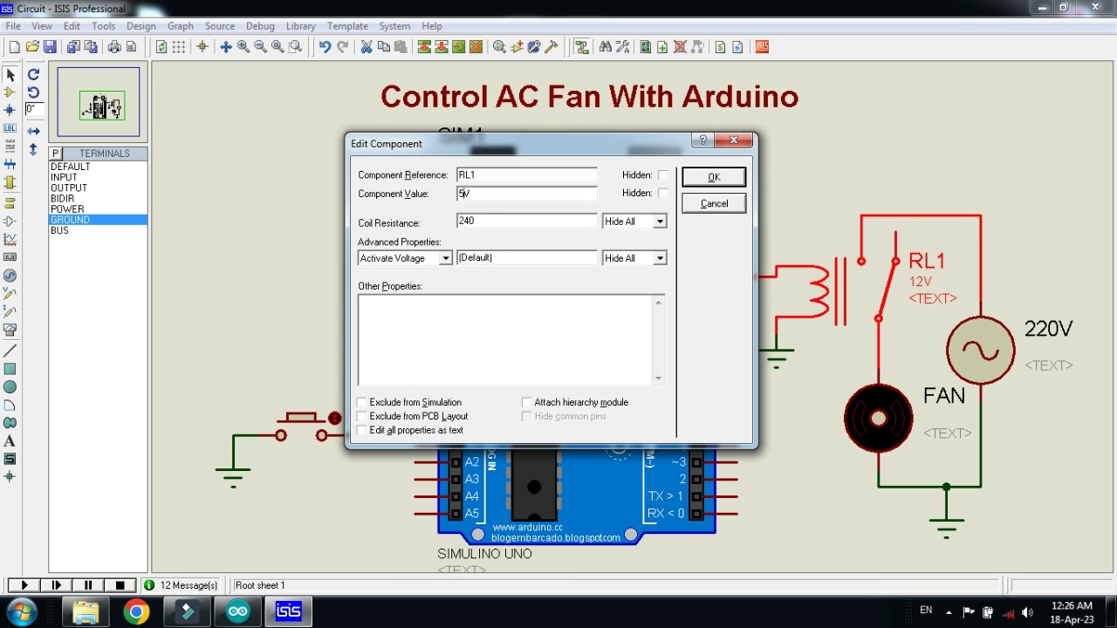
{"action": "left_click", "coordinate": [709, 178]}
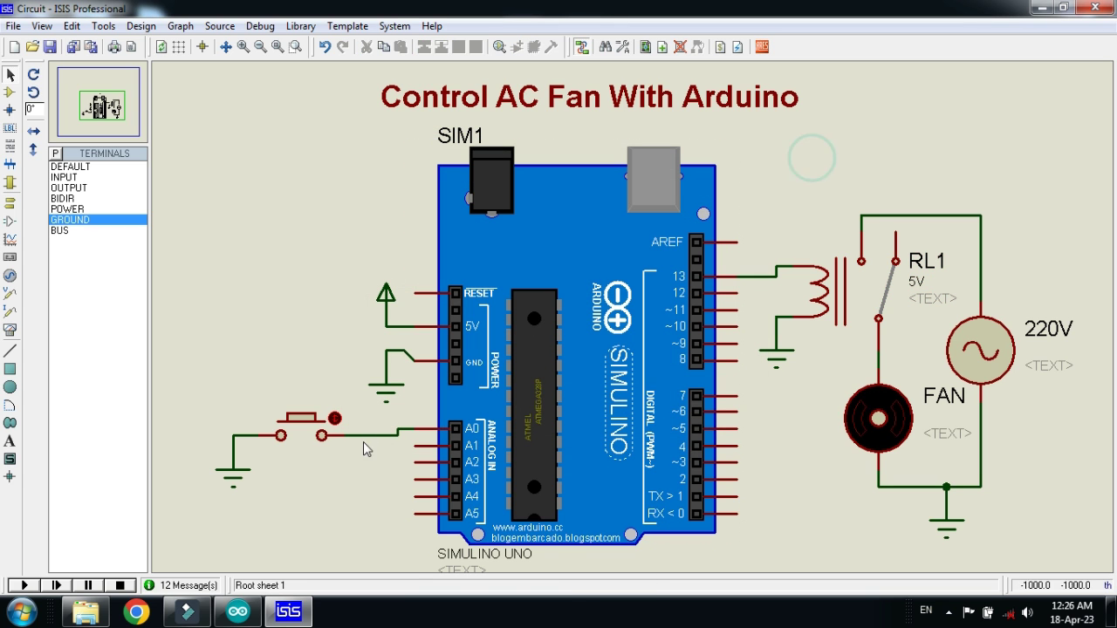
- Compile the Arduino sketch and copy the Code.ino.hex path from the build output
{"action": "left_click", "coordinate": [237, 612]}
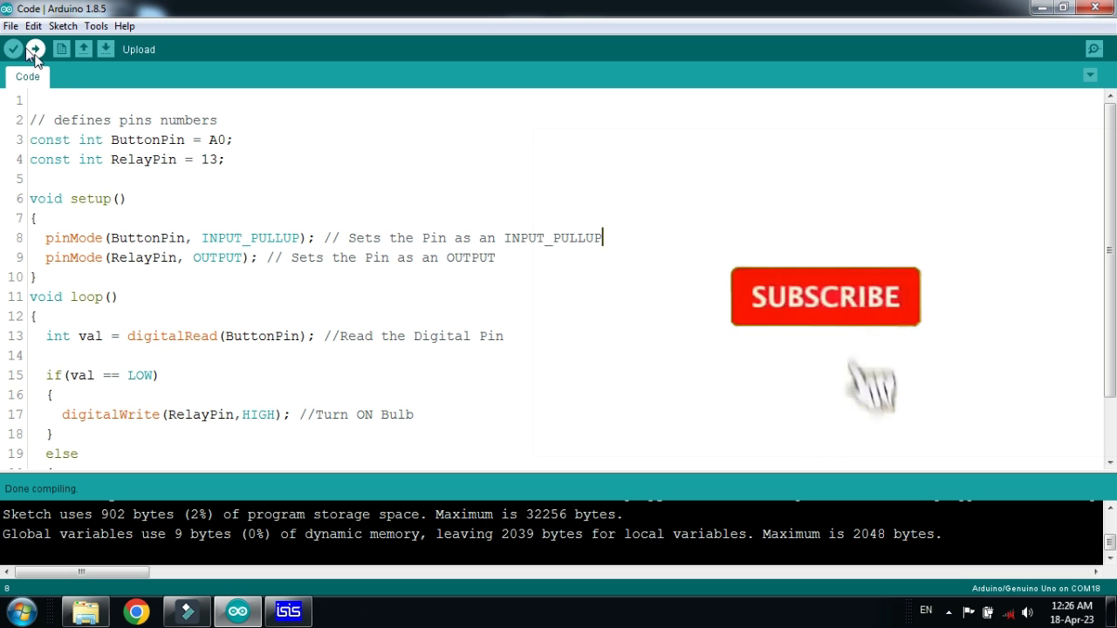
{"action": "left_click", "coordinate": [13, 49]}
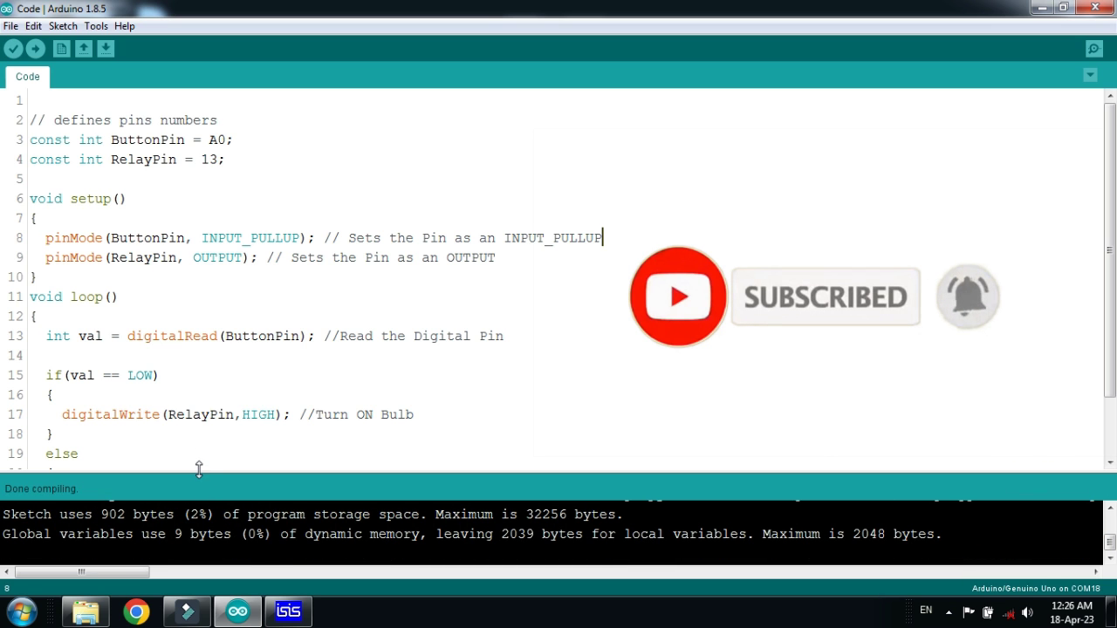
{"action": "left_click_drag", "start_coordinate": [203, 482], "coordinate": [184, 349]}
{"action": "left_click_drag", "start_coordinate": [100, 573], "coordinate": [244, 570]}
{"action": "left_click_drag", "start_coordinate": [235, 493], "coordinate": [653, 500]}
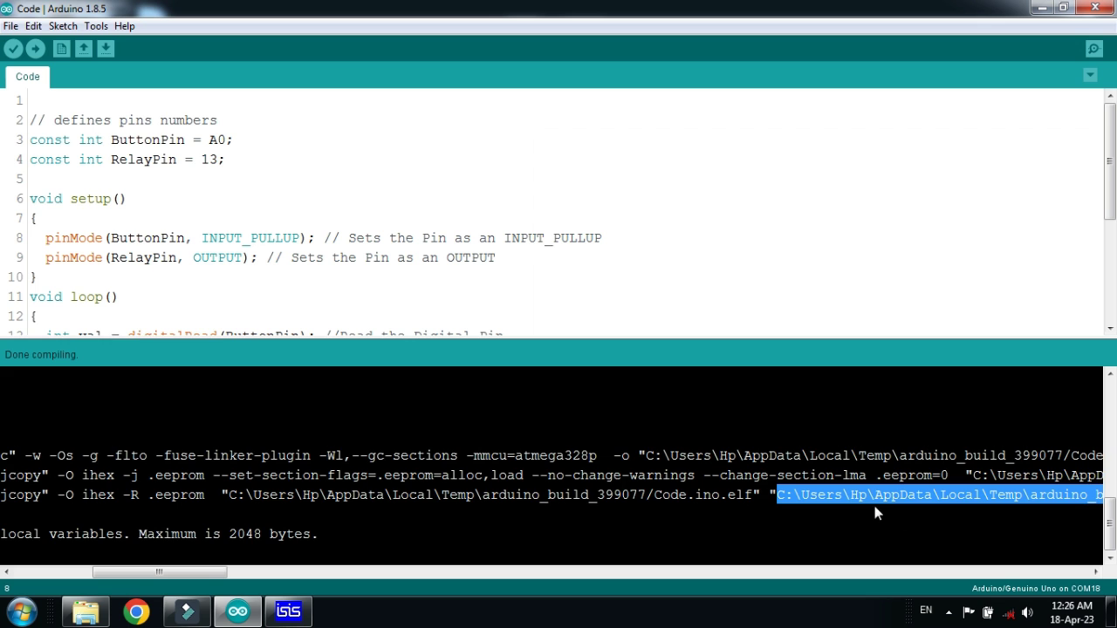
{"action": "left_click_drag", "start_coordinate": [1115, 503], "coordinate": [1115, 503]}
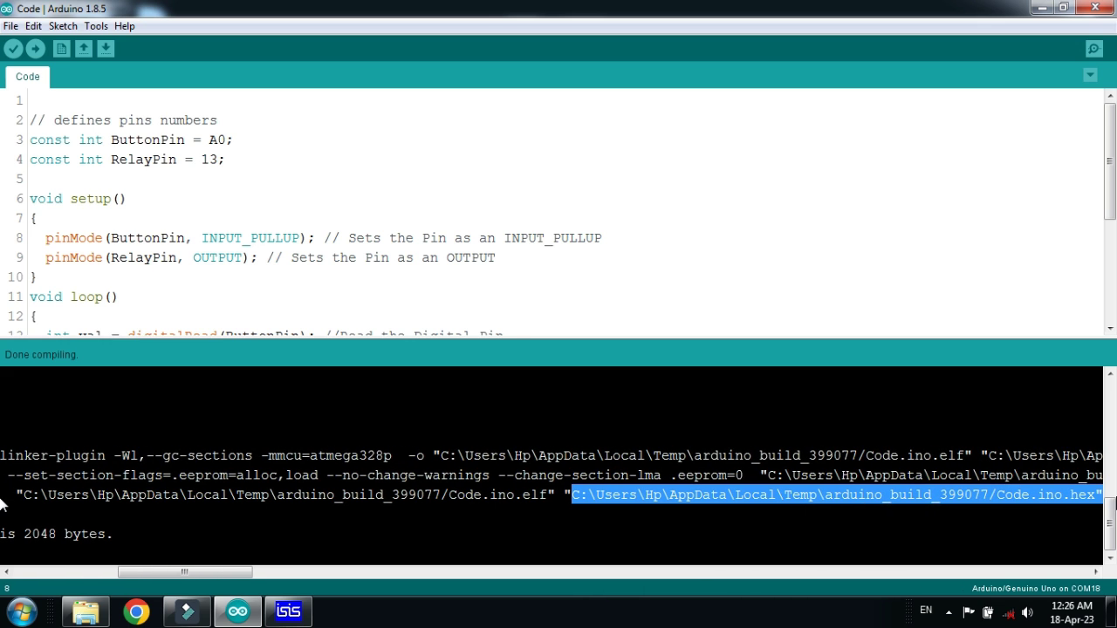
{"action": "mouse_move", "coordinate": [196, 571]}
{"action": "left_mouse_down"}
{"action": "mouse_move", "coordinate": [271, 573]}
{"action": "mouse_move", "coordinate": [257, 572]}
{"action": "left_mouse_up"}
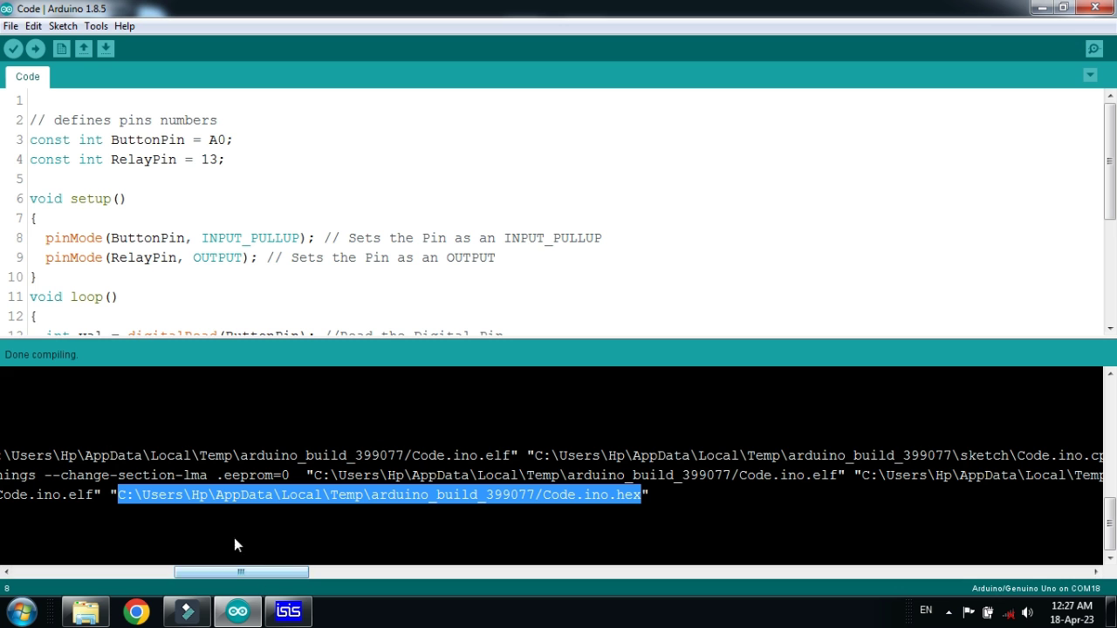
- Paste the hex file path into the Simulino board's Program File property
{"action": "left_click", "coordinate": [269, 618]}
{"action": "right_click", "coordinate": [534, 262]}
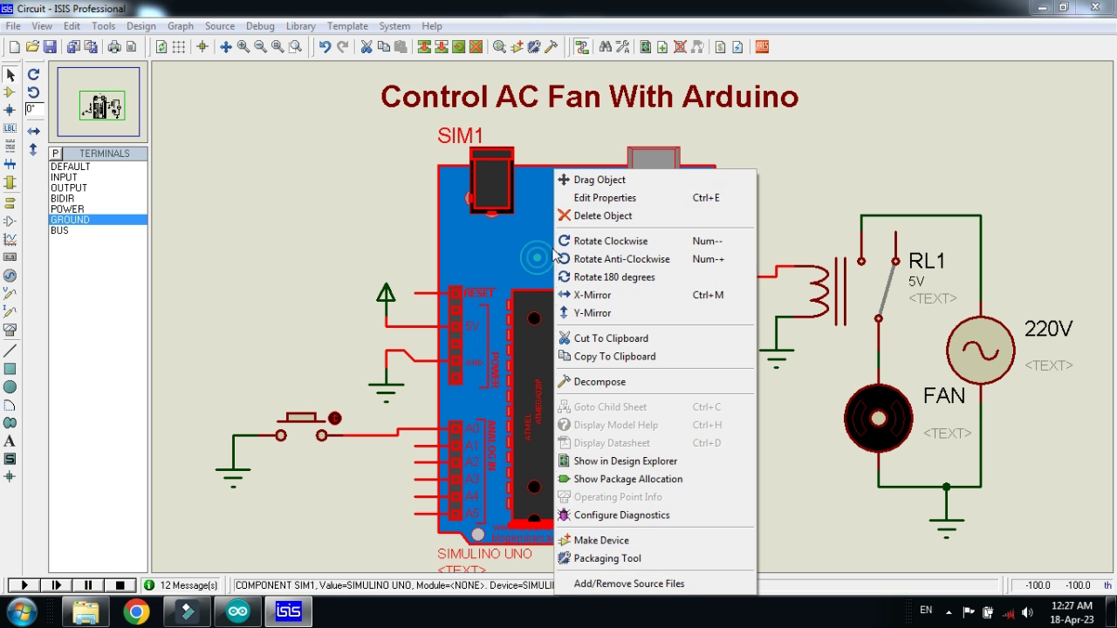
{"action": "left_click", "coordinate": [605, 203]}
{"action": "right_click", "coordinate": [546, 146]}
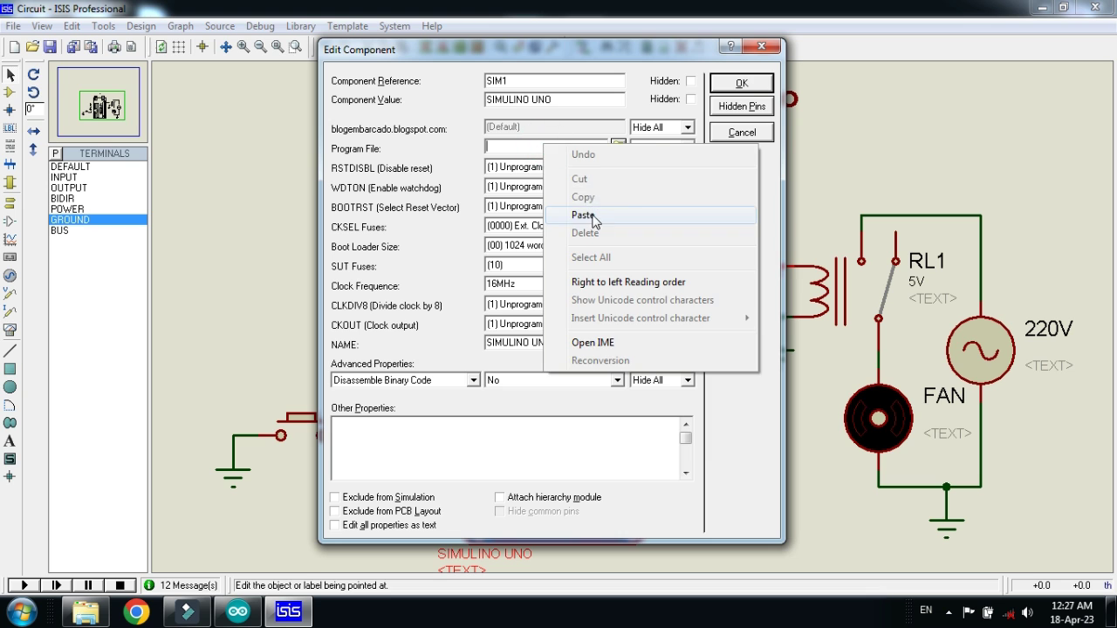
{"action": "left_click", "coordinate": [583, 215]}
{"action": "left_click", "coordinate": [741, 83]}
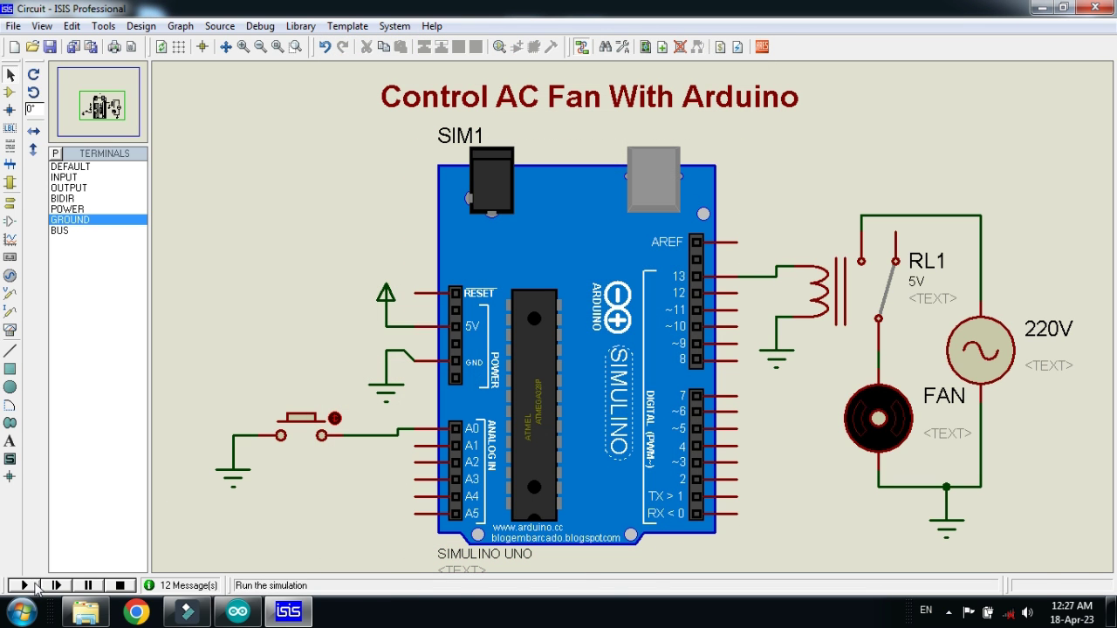
- Start the simulation and press and release the push button once
{"action": "left_click", "coordinate": [30, 586]}
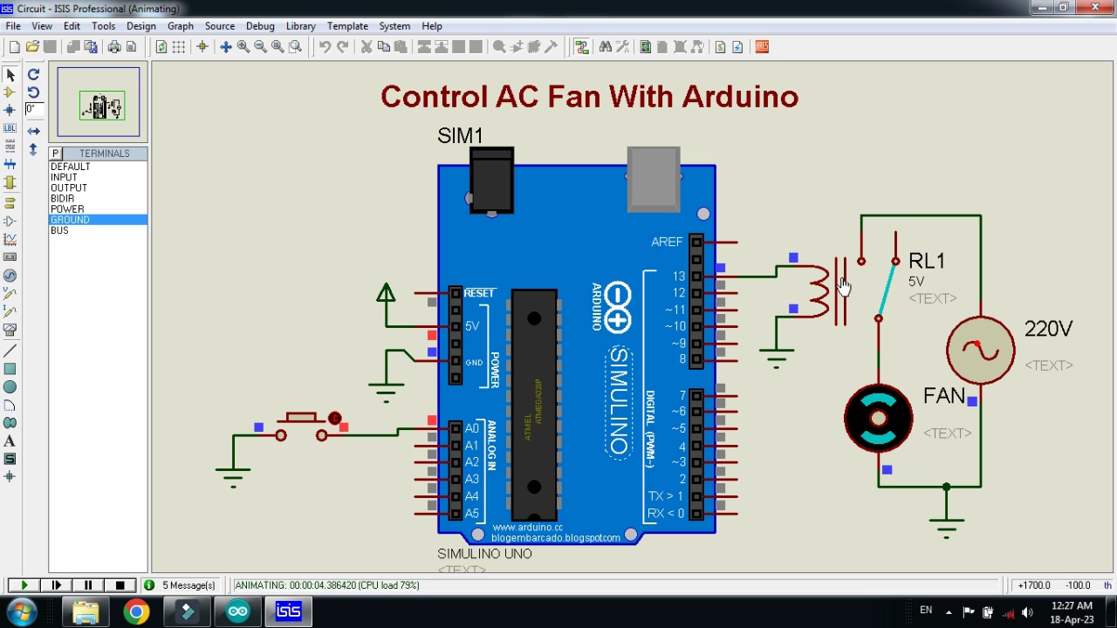
{"action": "left_click", "coordinate": [335, 421]}
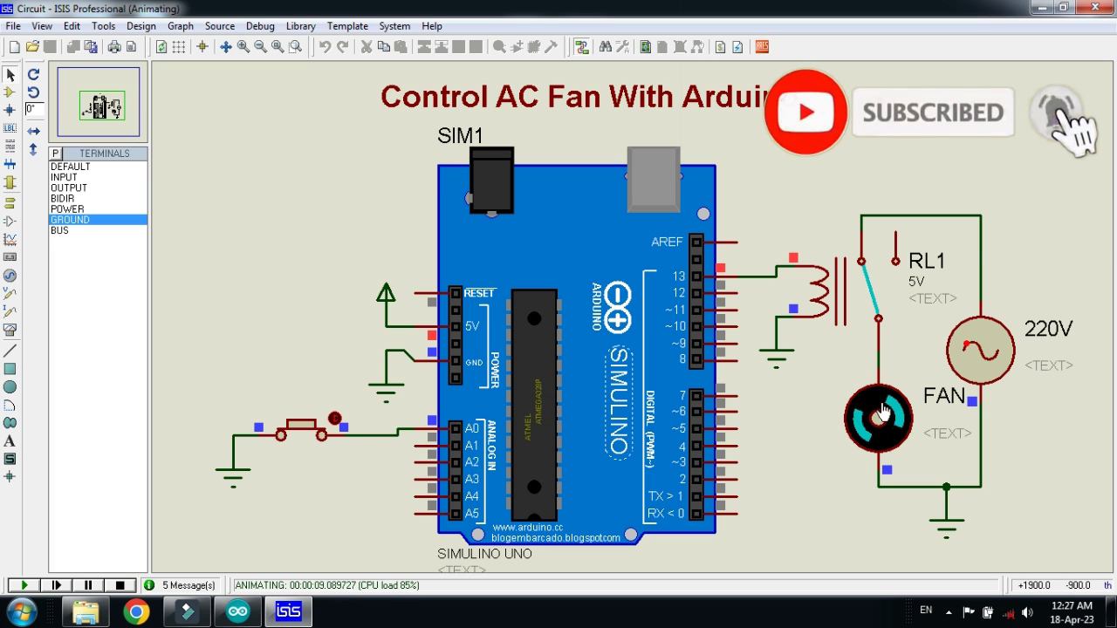
{"action": "left_click", "coordinate": [335, 420]}
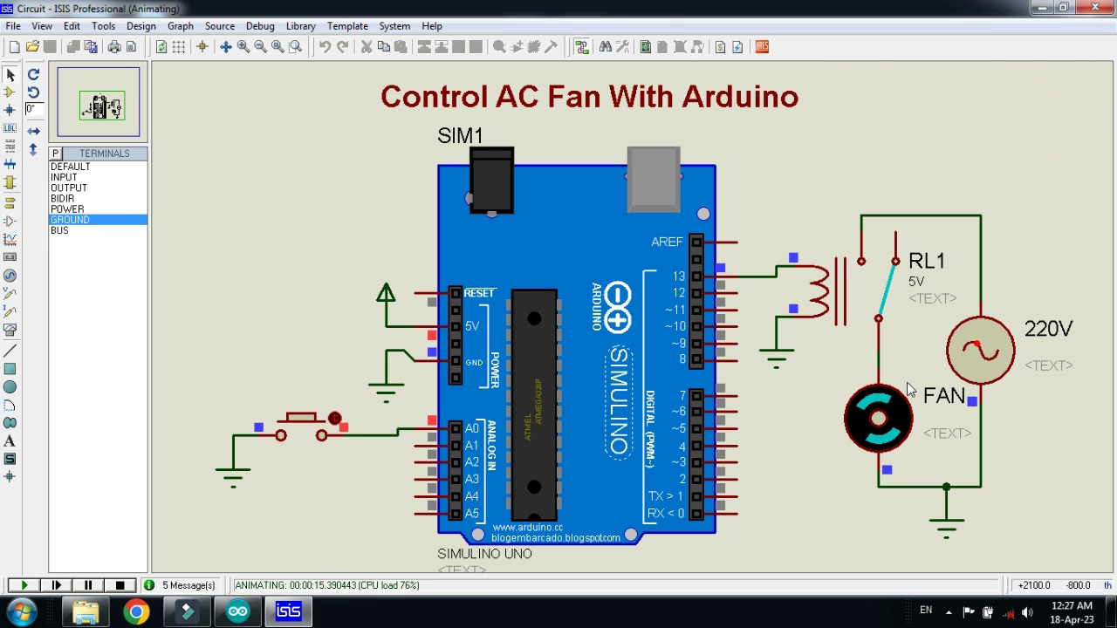
- Toggle the push button several more times to switch relay RL1 and the fan
{"action": "left_click", "coordinate": [307, 433]}
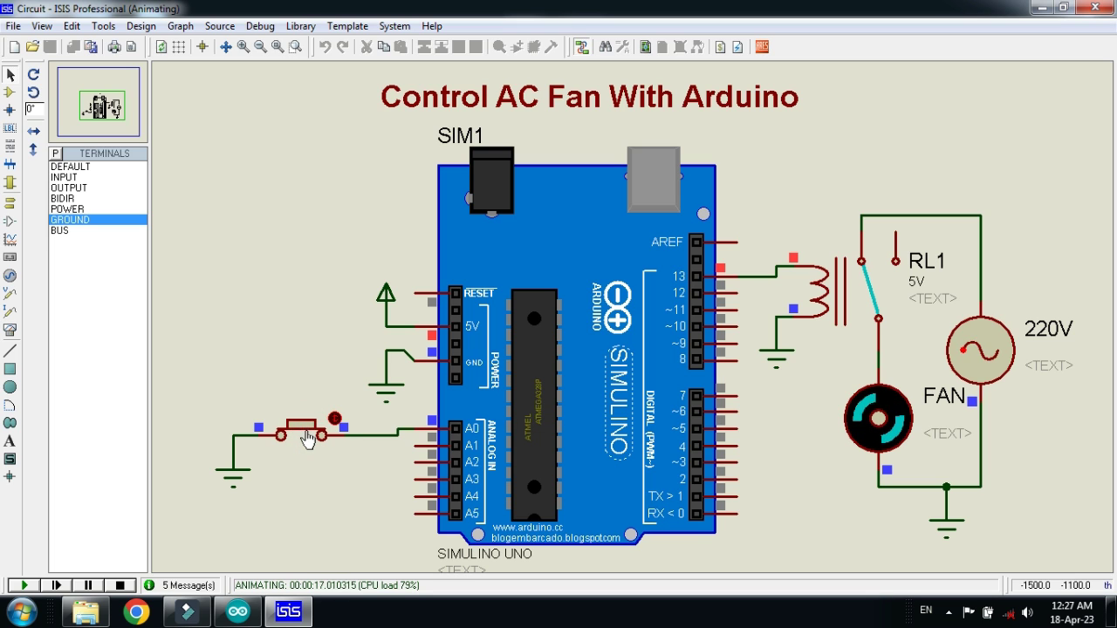
{"action": "left_click_drag", "start_coordinate": [307, 434], "coordinate": [417, 494]}
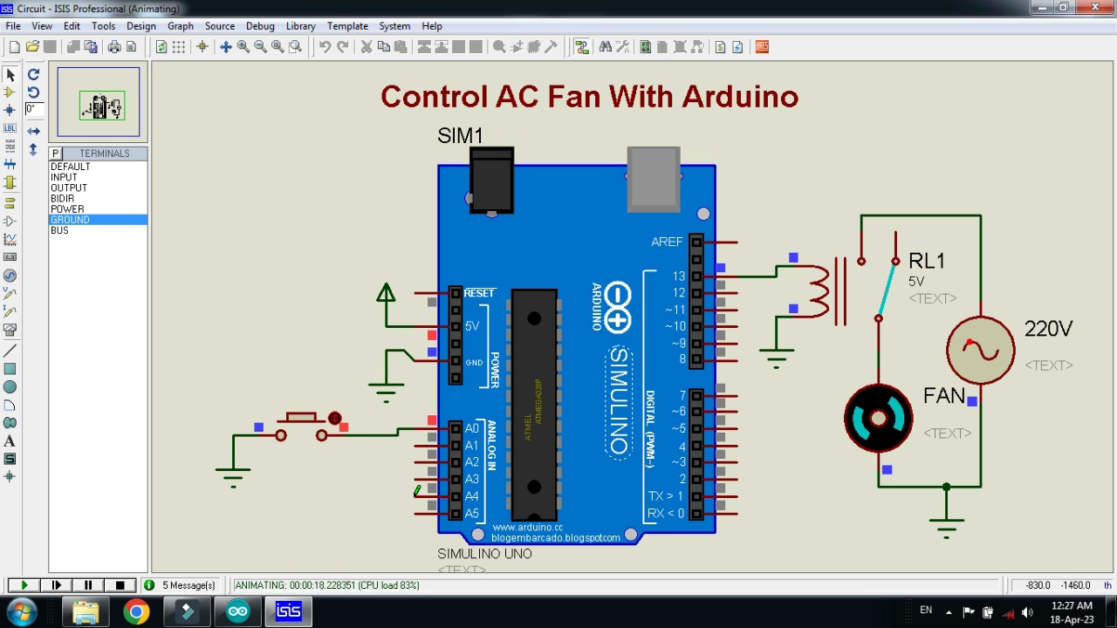
{"action": "left_click", "coordinate": [335, 419]}
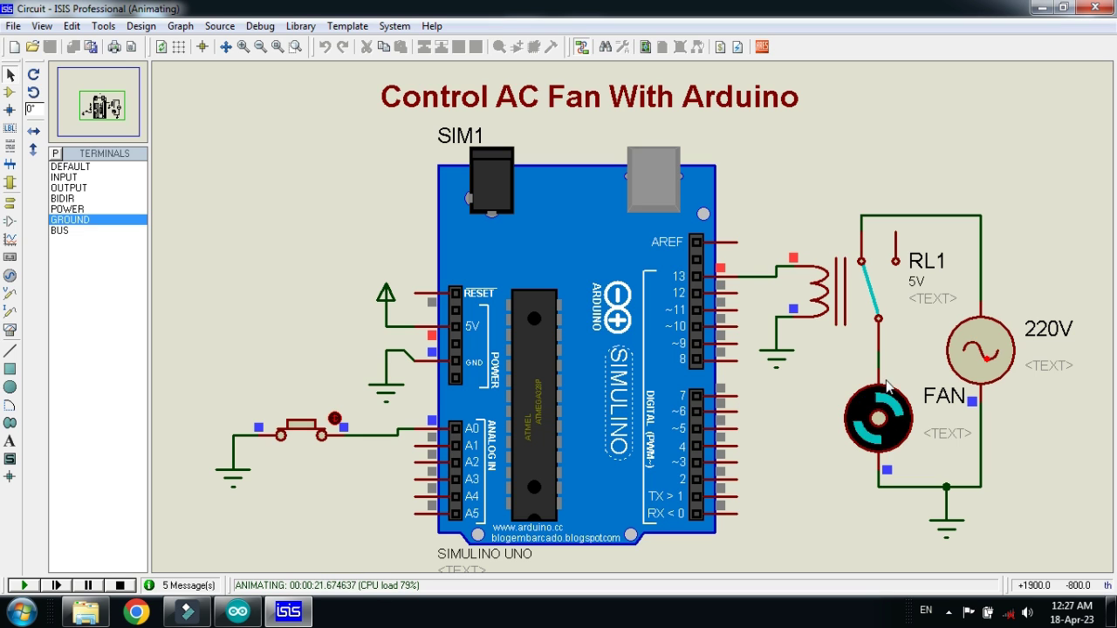
{"action": "left_click", "coordinate": [339, 425]}
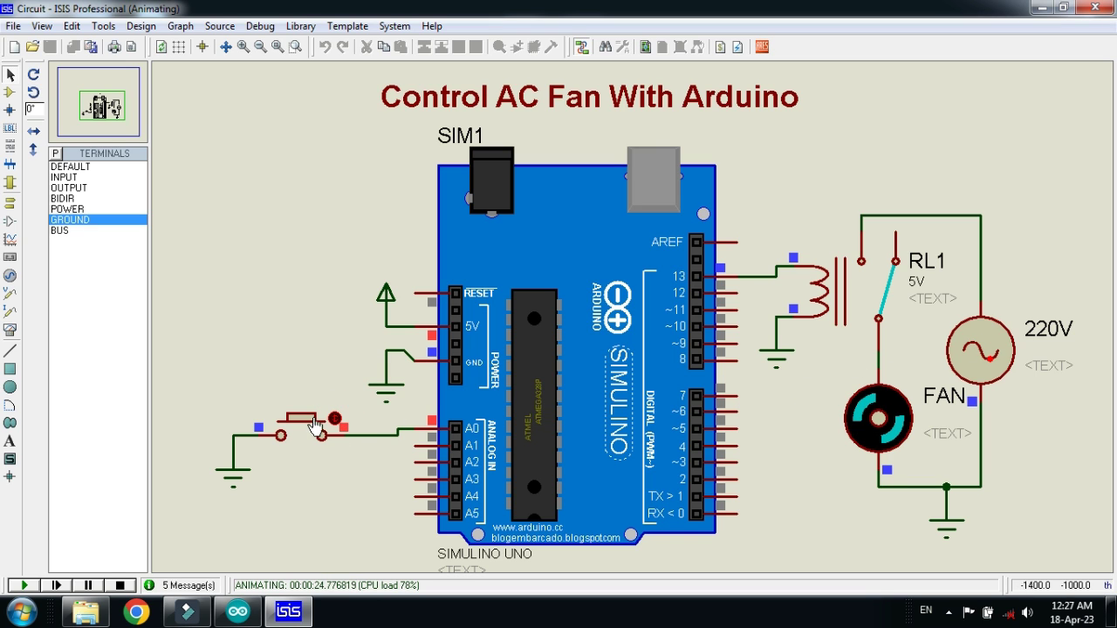
{"action": "left_click", "coordinate": [337, 420]}
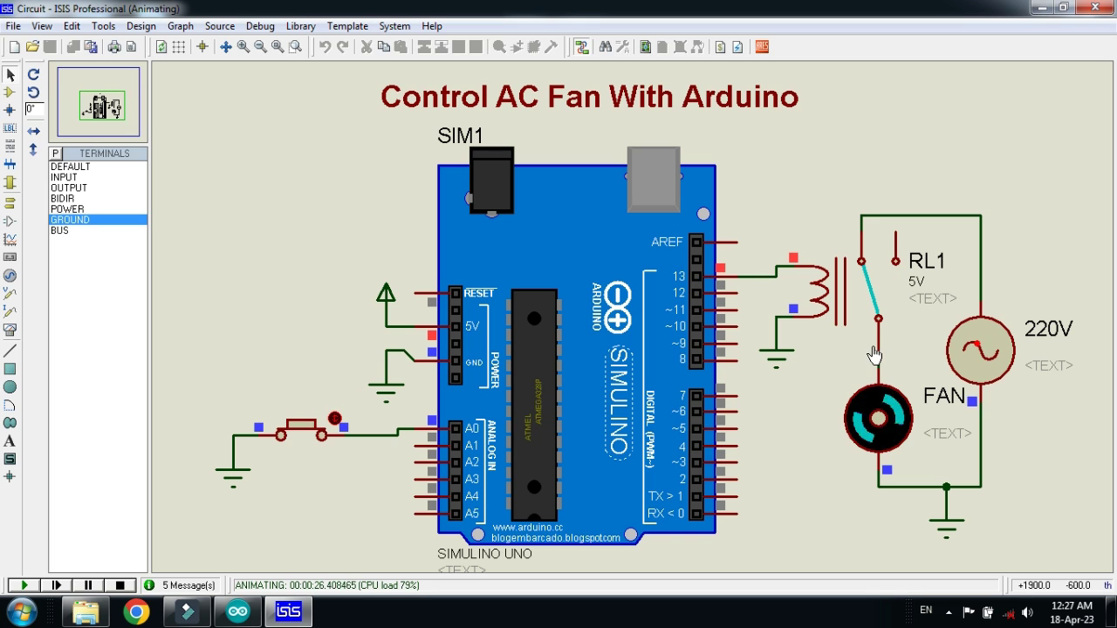
{"action": "left_click", "coordinate": [337, 420]}
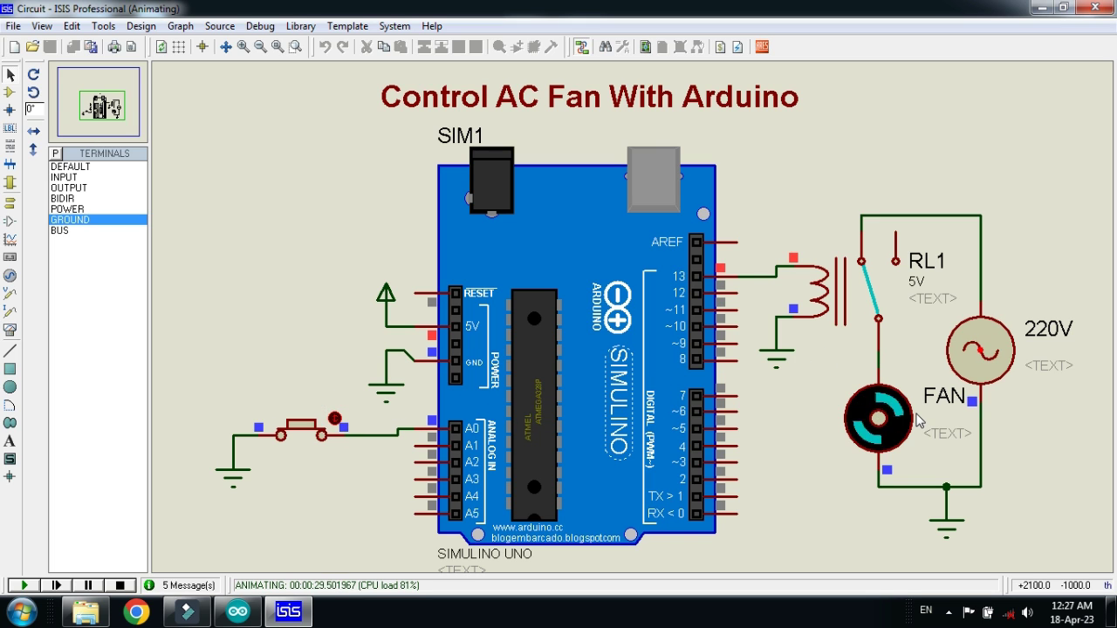